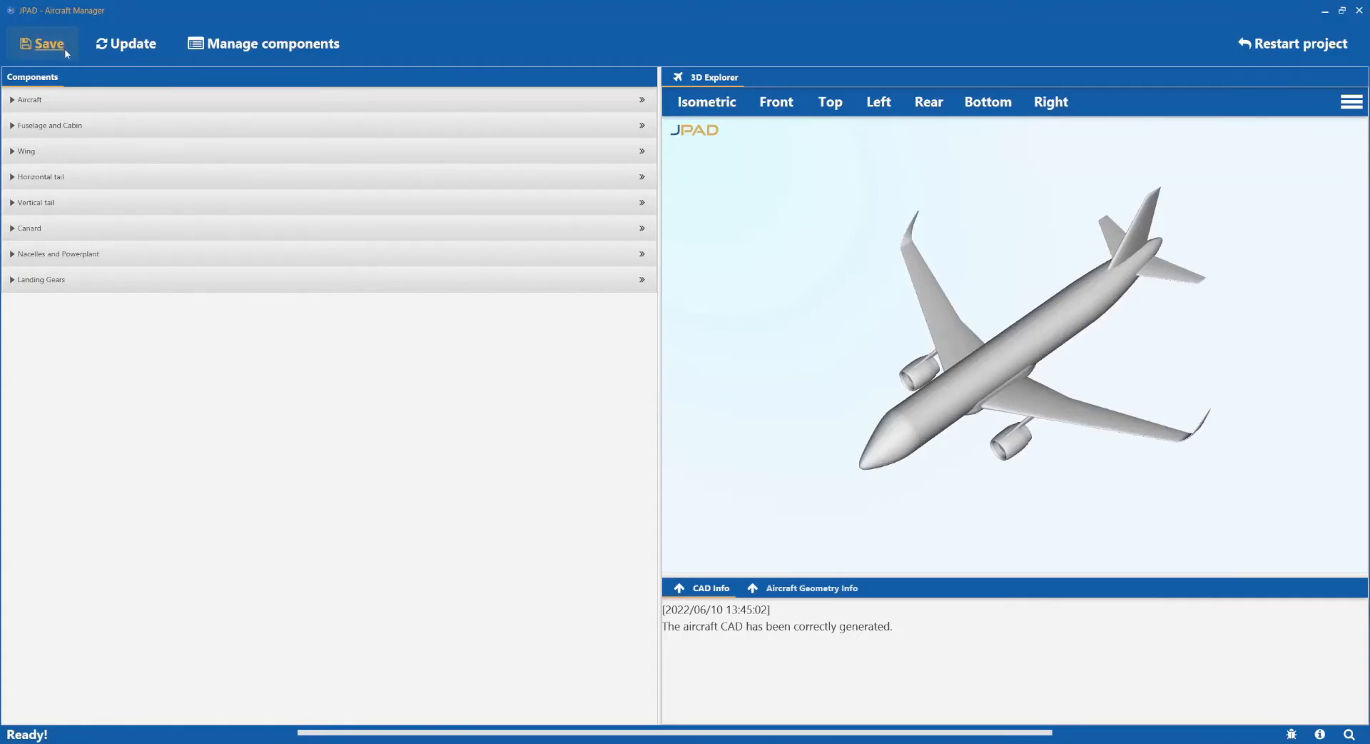
Export the aircraft data as JPAD XML, overwriting A320neo.xml in Template_Aircraft, and dismiss the confirmation.
{"action": "left_click", "coordinate": [64, 48]}
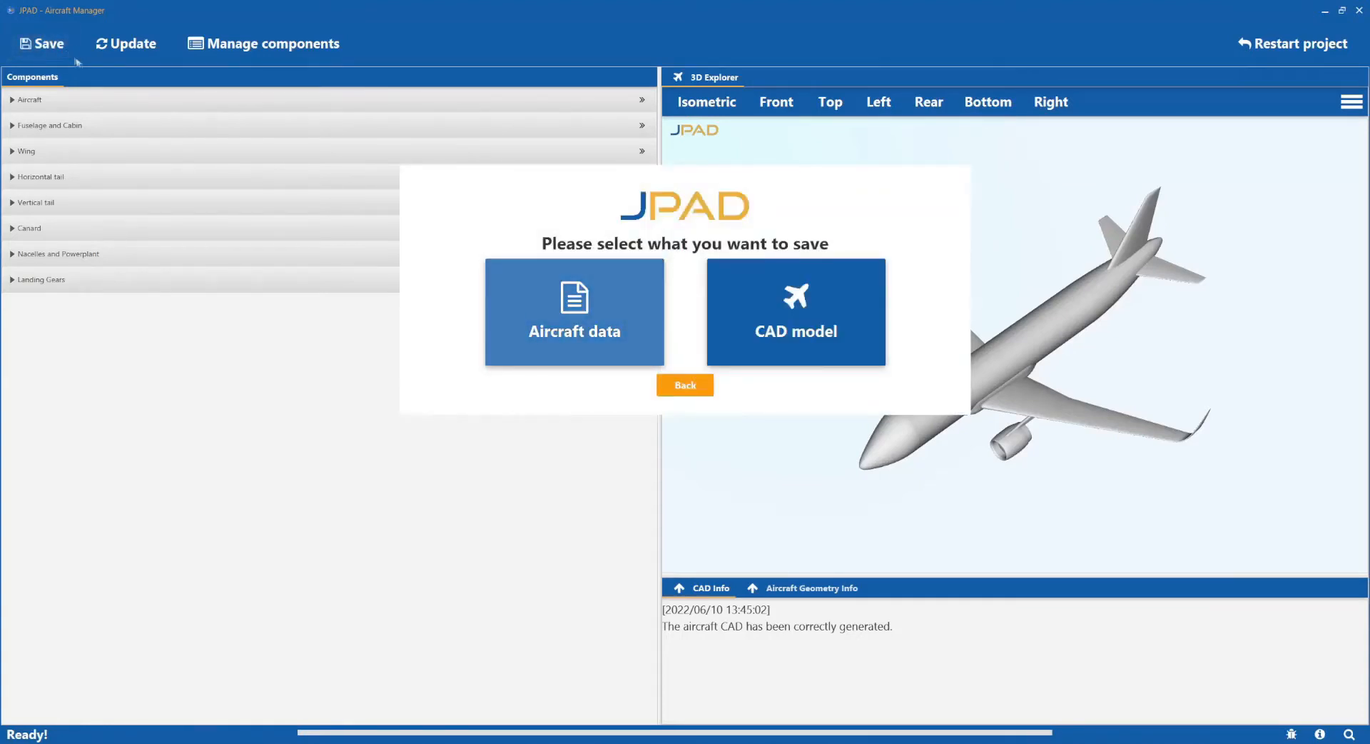
{"action": "left_click", "coordinate": [581, 317]}
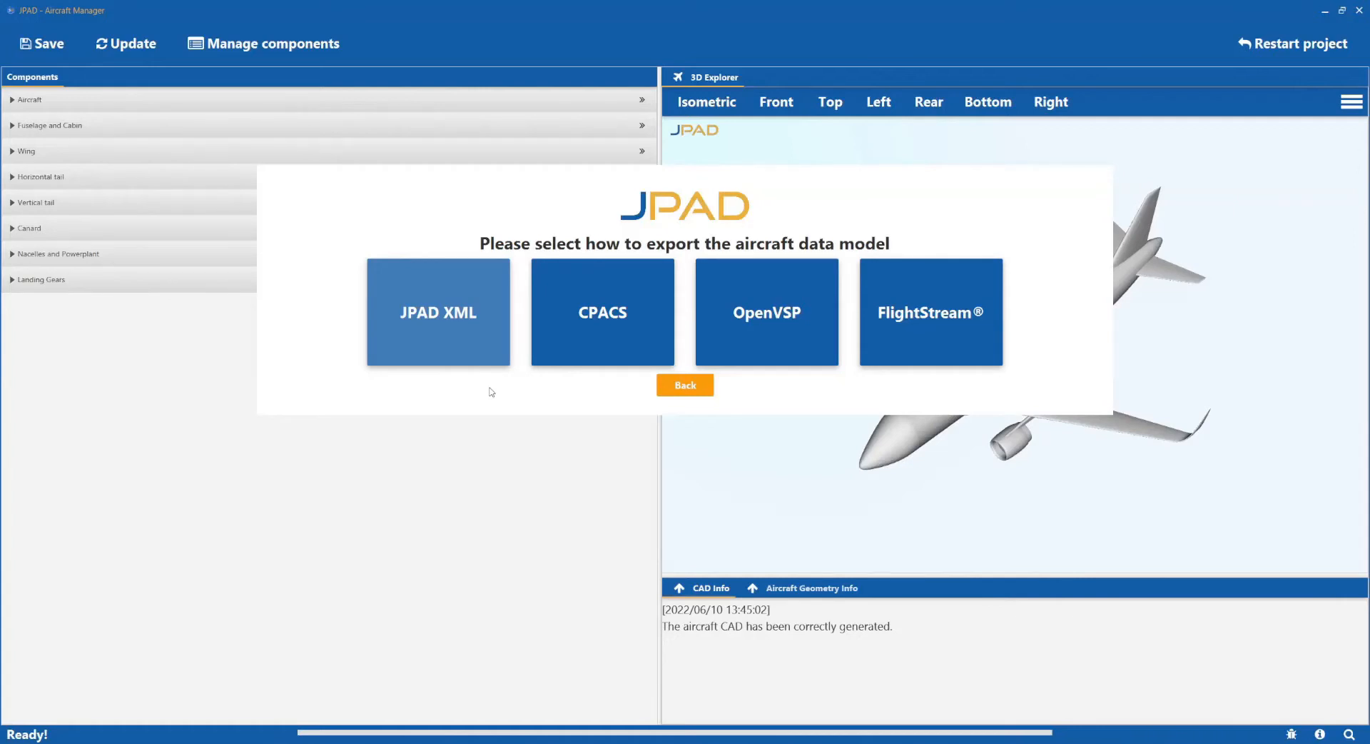
{"action": "left_click", "coordinate": [478, 352]}
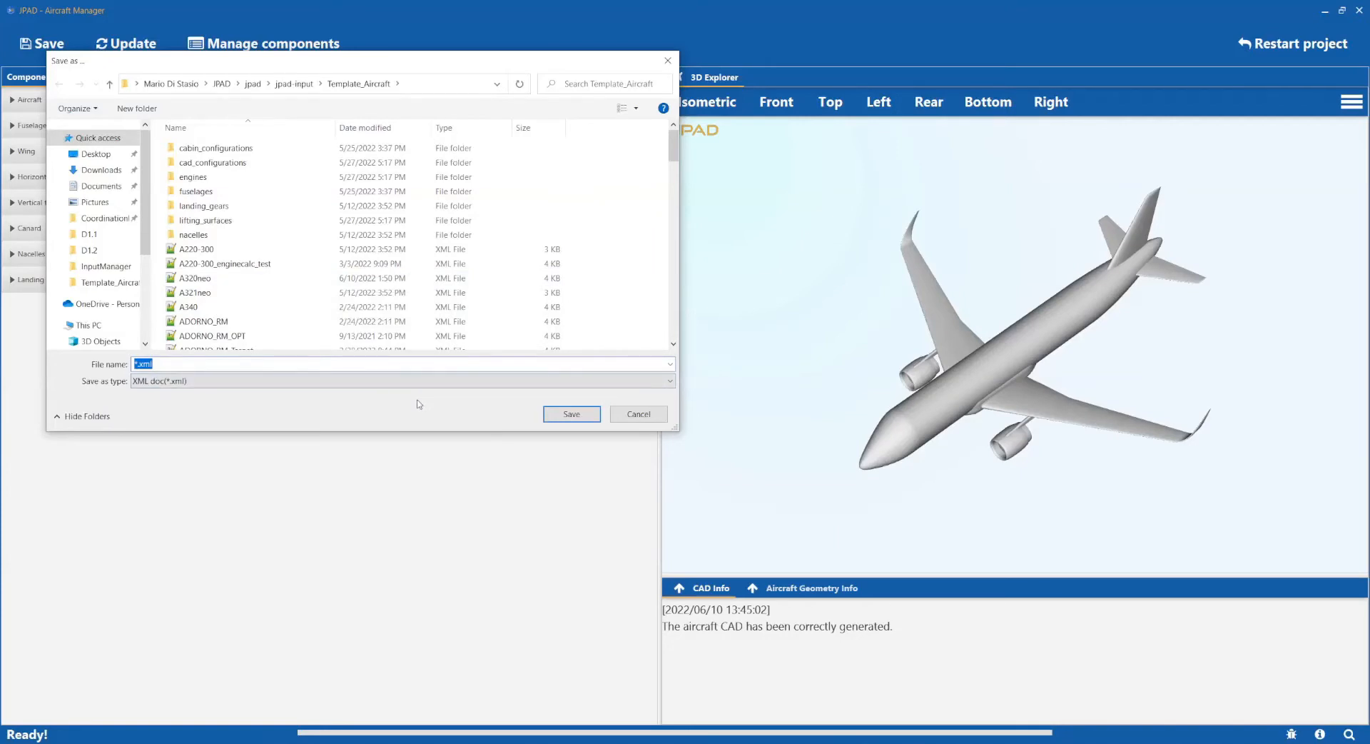
{"action": "left_click", "coordinate": [206, 278]}
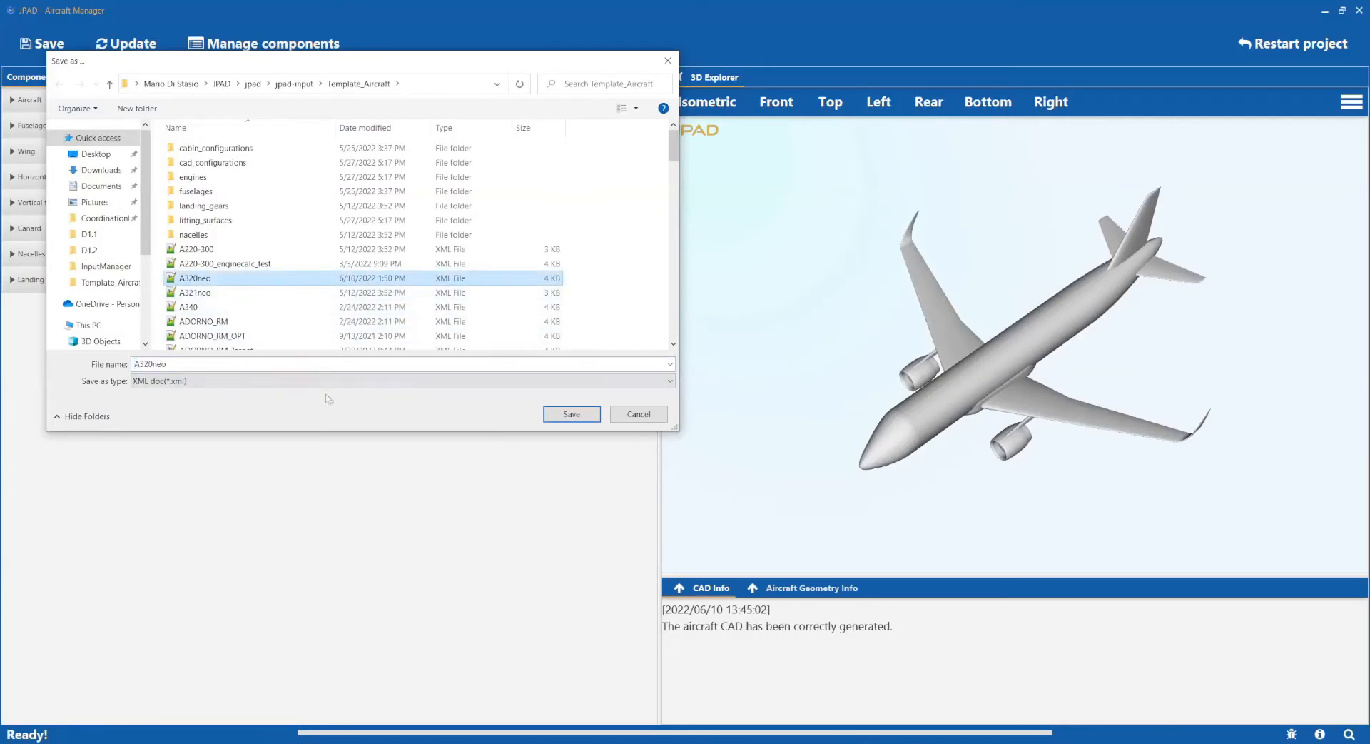
{"action": "left_click", "coordinate": [570, 417]}
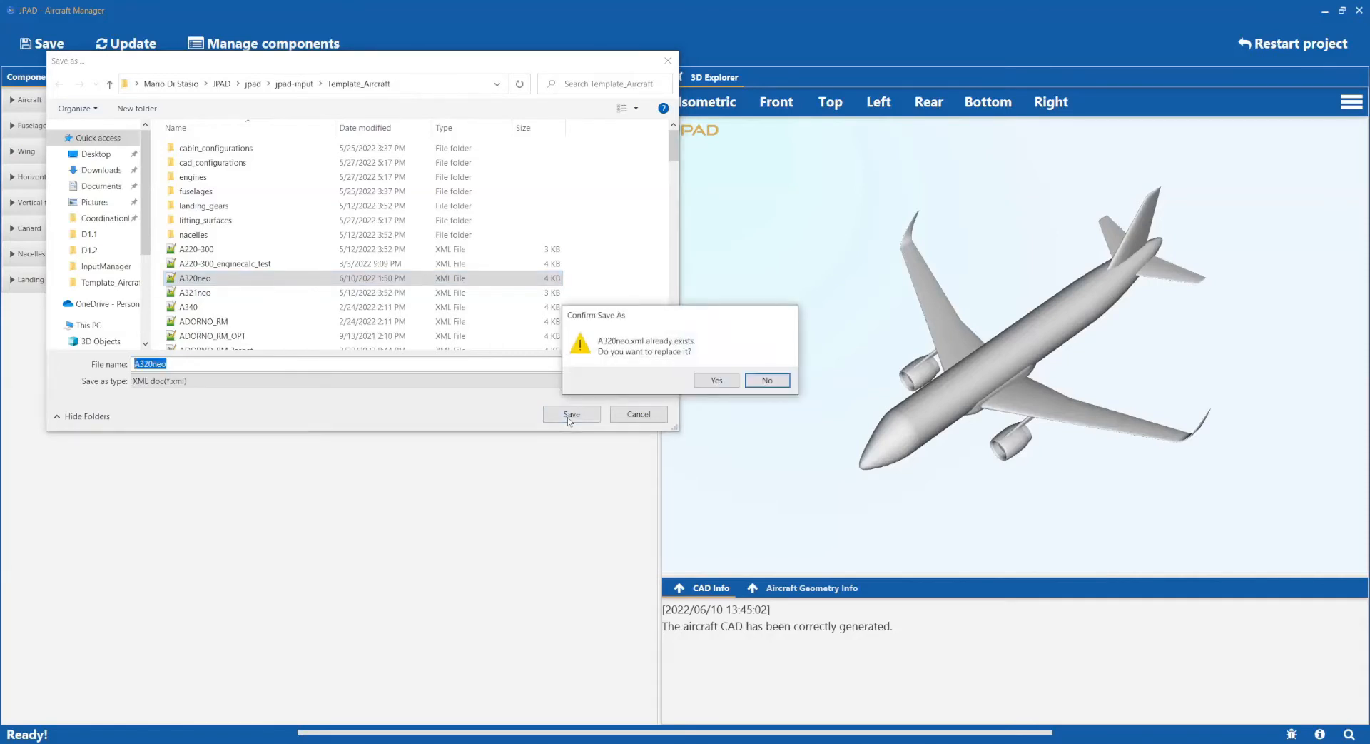
{"action": "left_click", "coordinate": [711, 383]}
{"action": "left_click", "coordinate": [943, 180]}
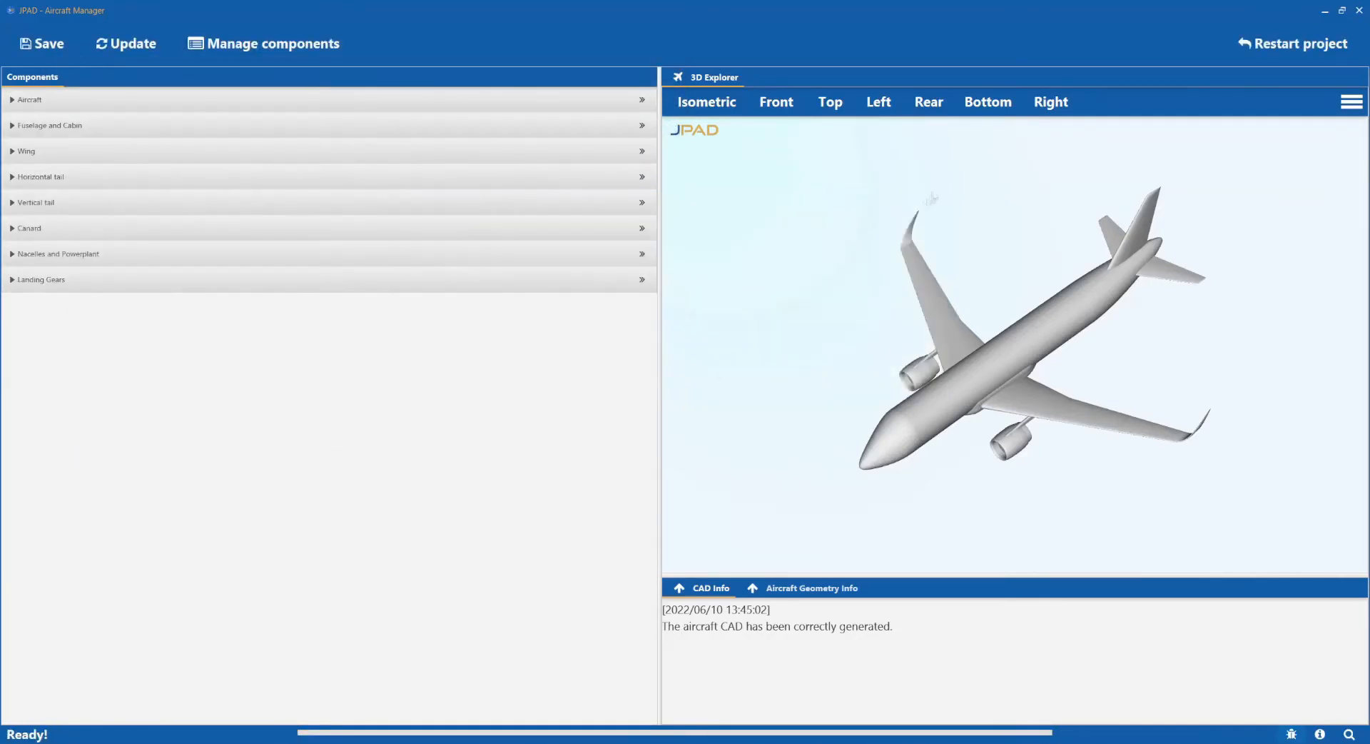
Export the aircraft as a CPACS file into the A320neo output folder and close the INFO box.
{"action": "left_click", "coordinate": [59, 50]}
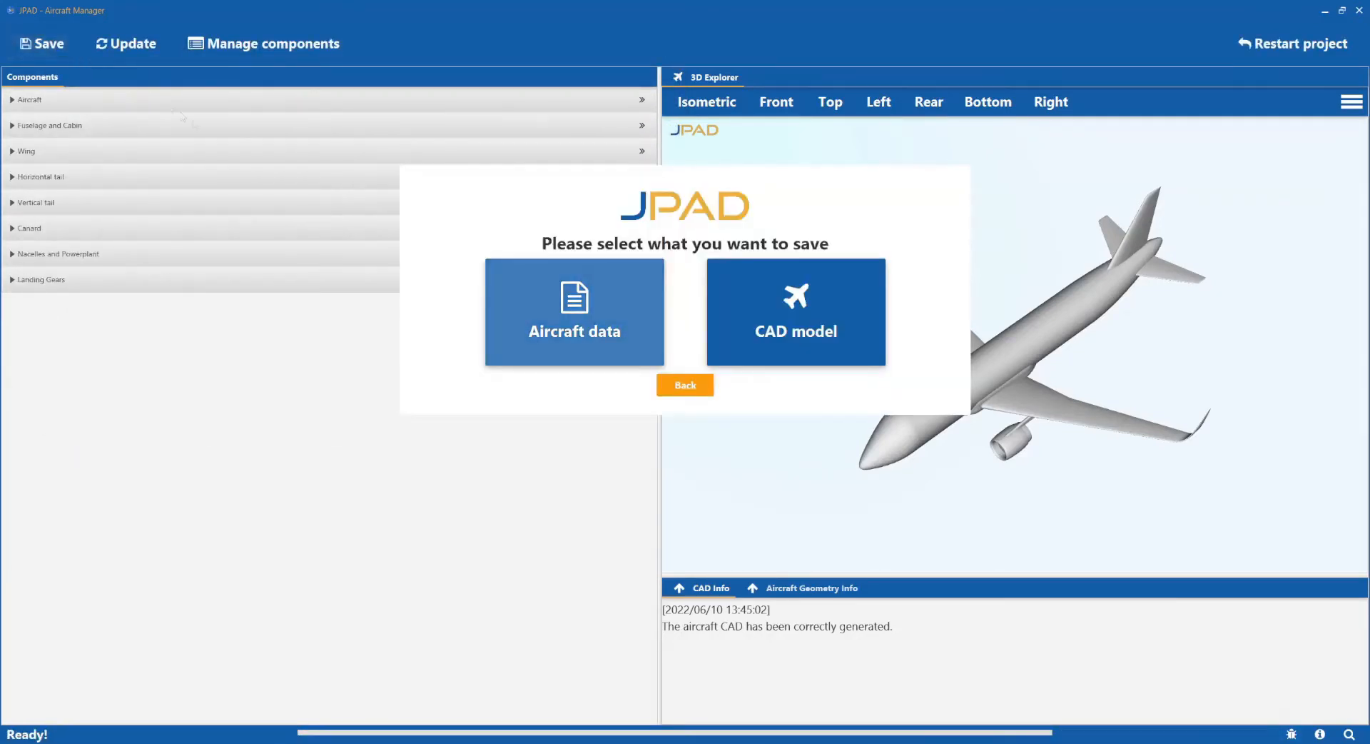
{"action": "left_click", "coordinate": [560, 318]}
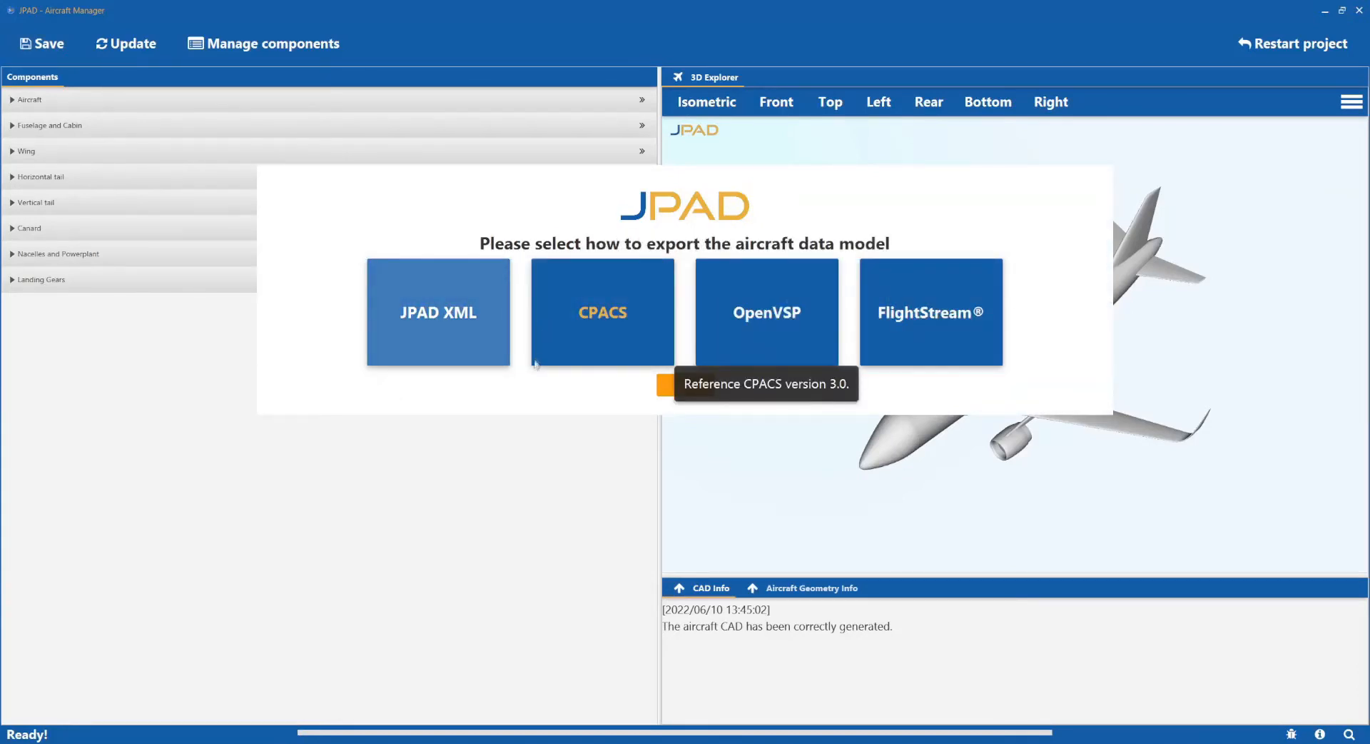
{"action": "left_click", "coordinate": [623, 360]}
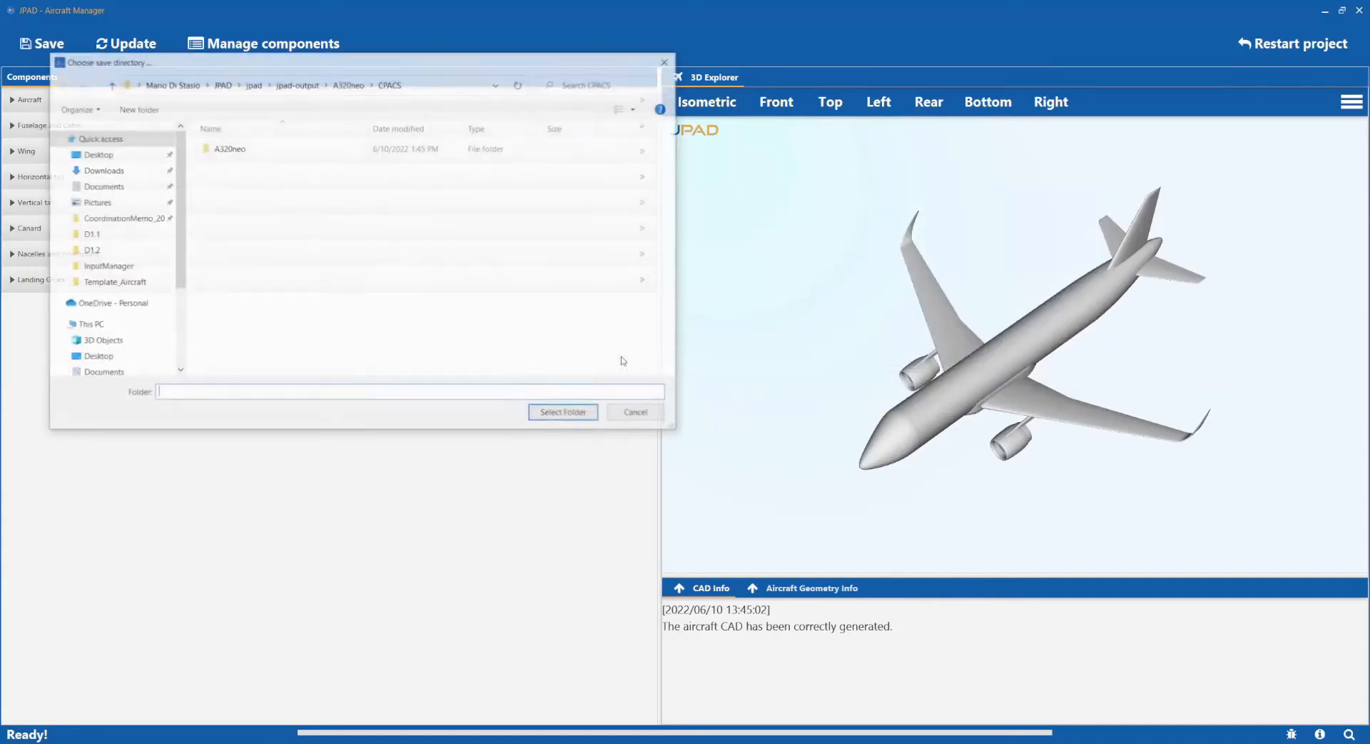
{"action": "left_click", "coordinate": [265, 151]}
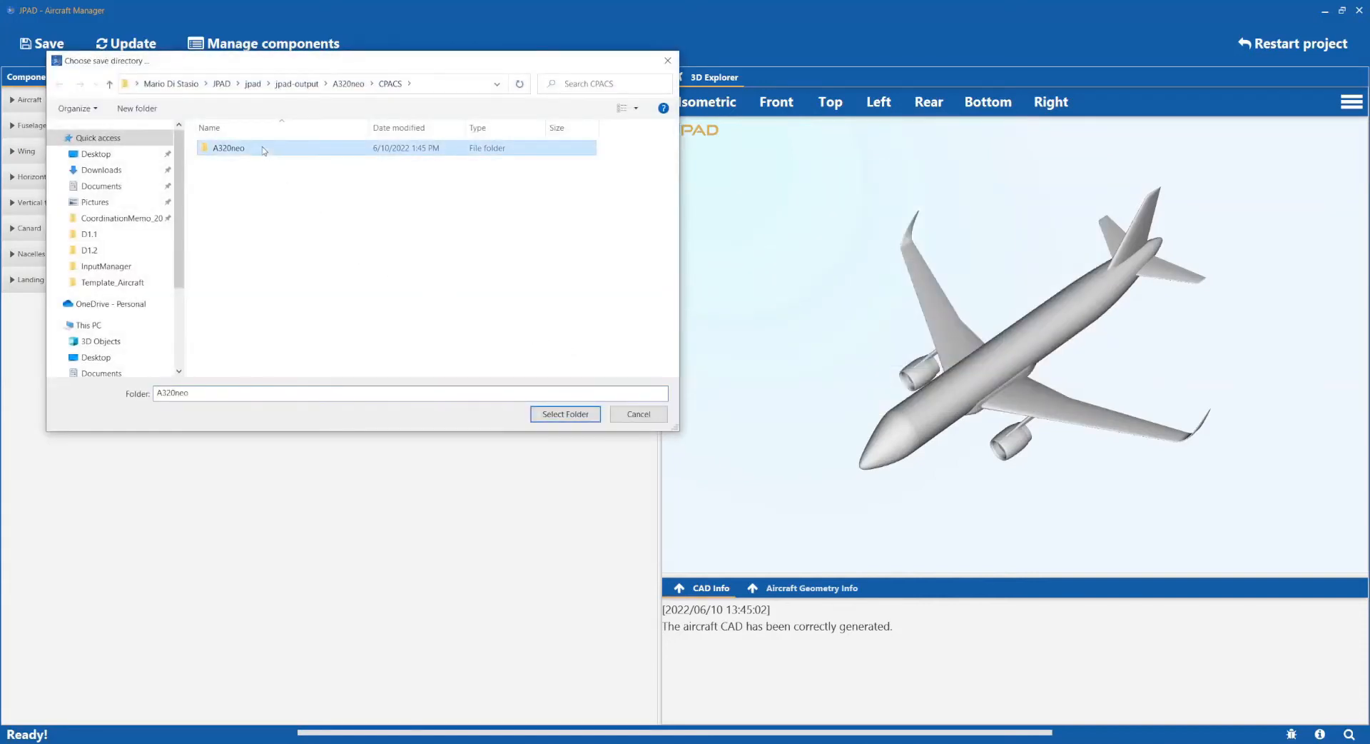
{"action": "left_click", "coordinate": [569, 413]}
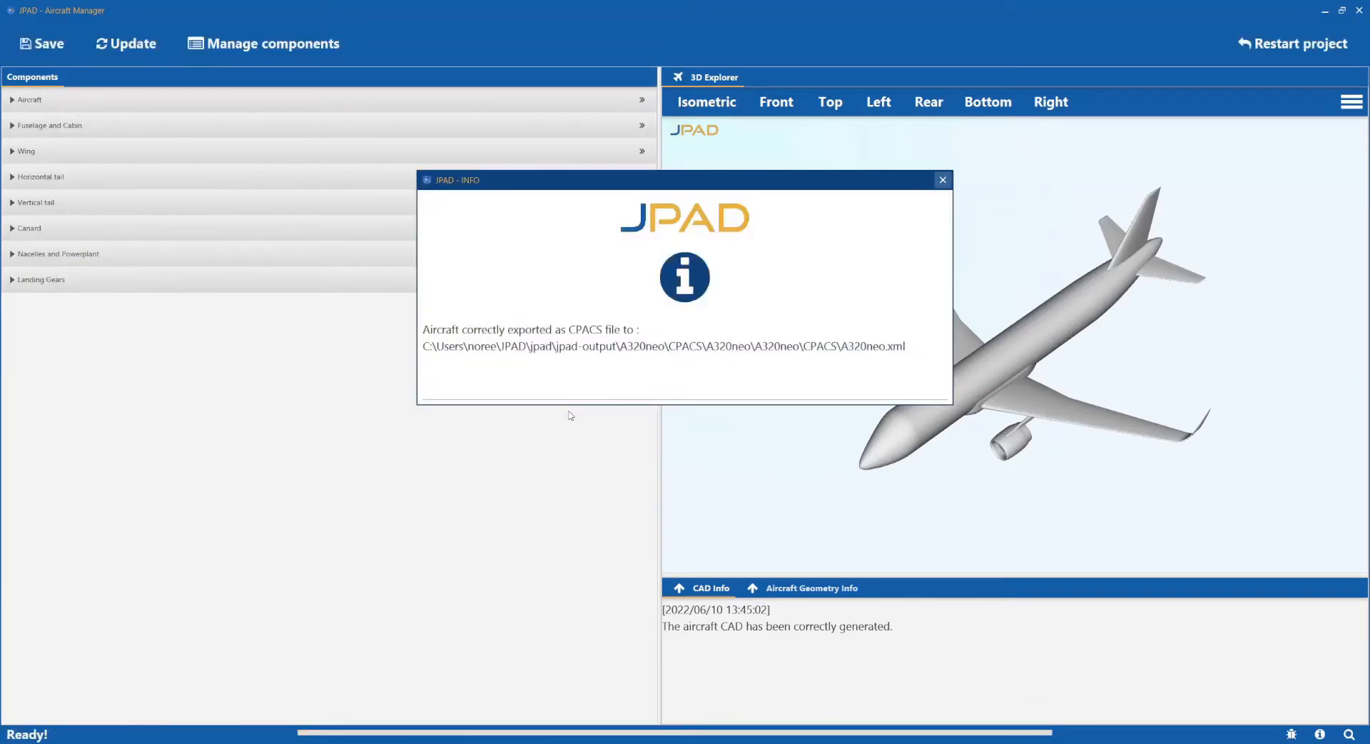
{"action": "left_click", "coordinate": [942, 180]}
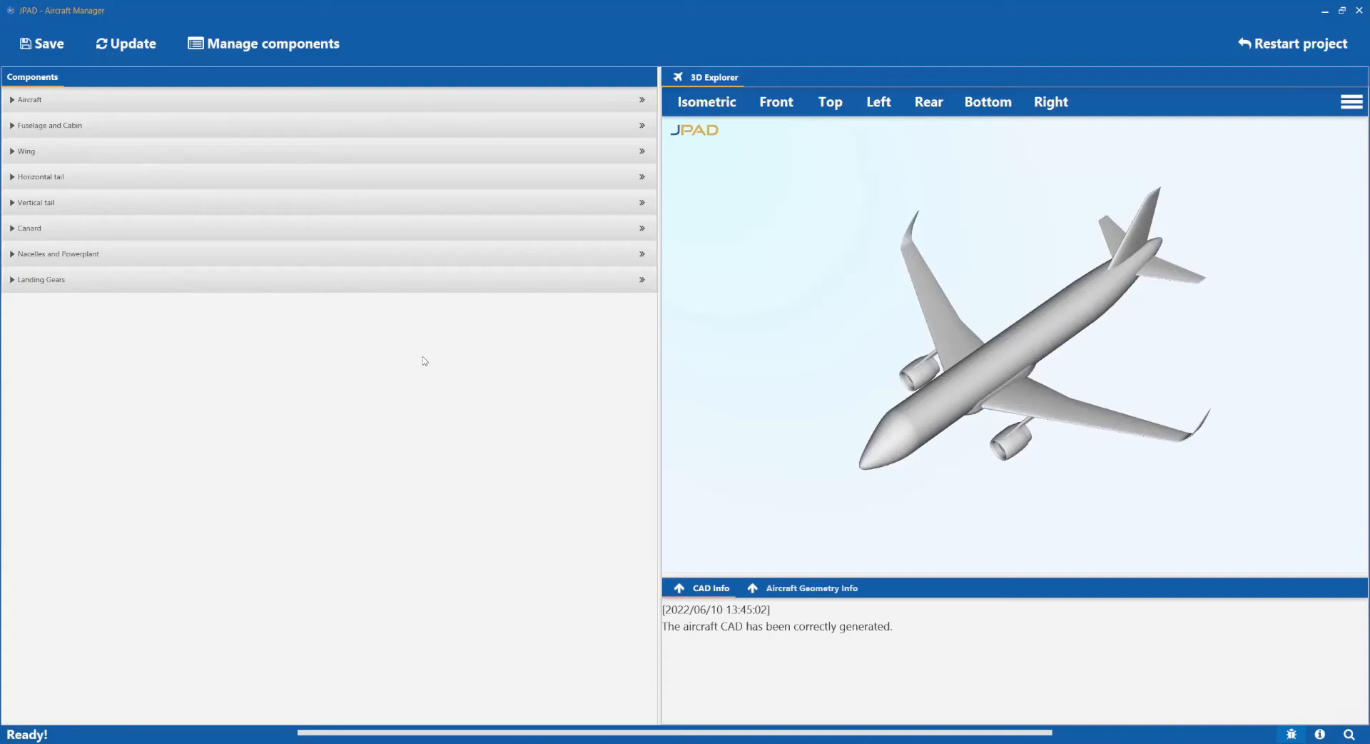
Choose OpenVSP as the export format for the aircraft data.
{"action": "left_click", "coordinate": [44, 45]}
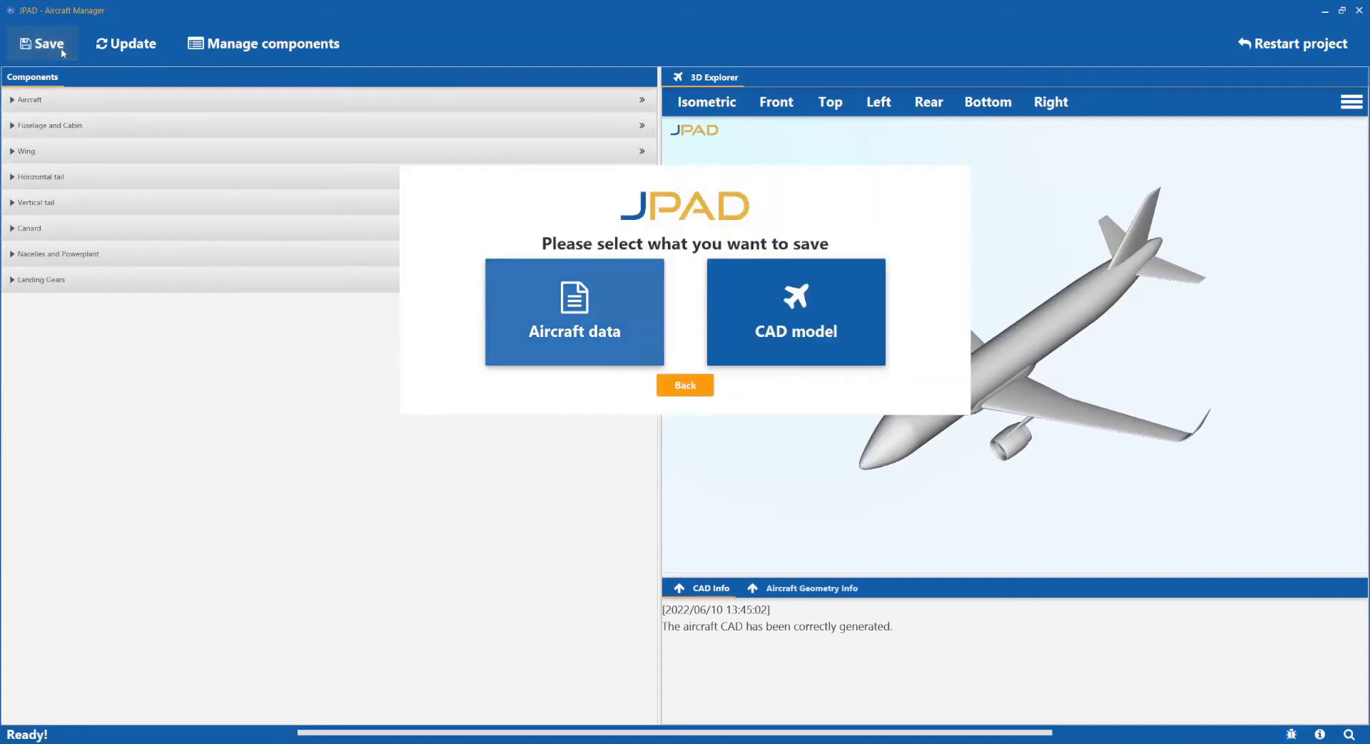
{"action": "left_click", "coordinate": [521, 315]}
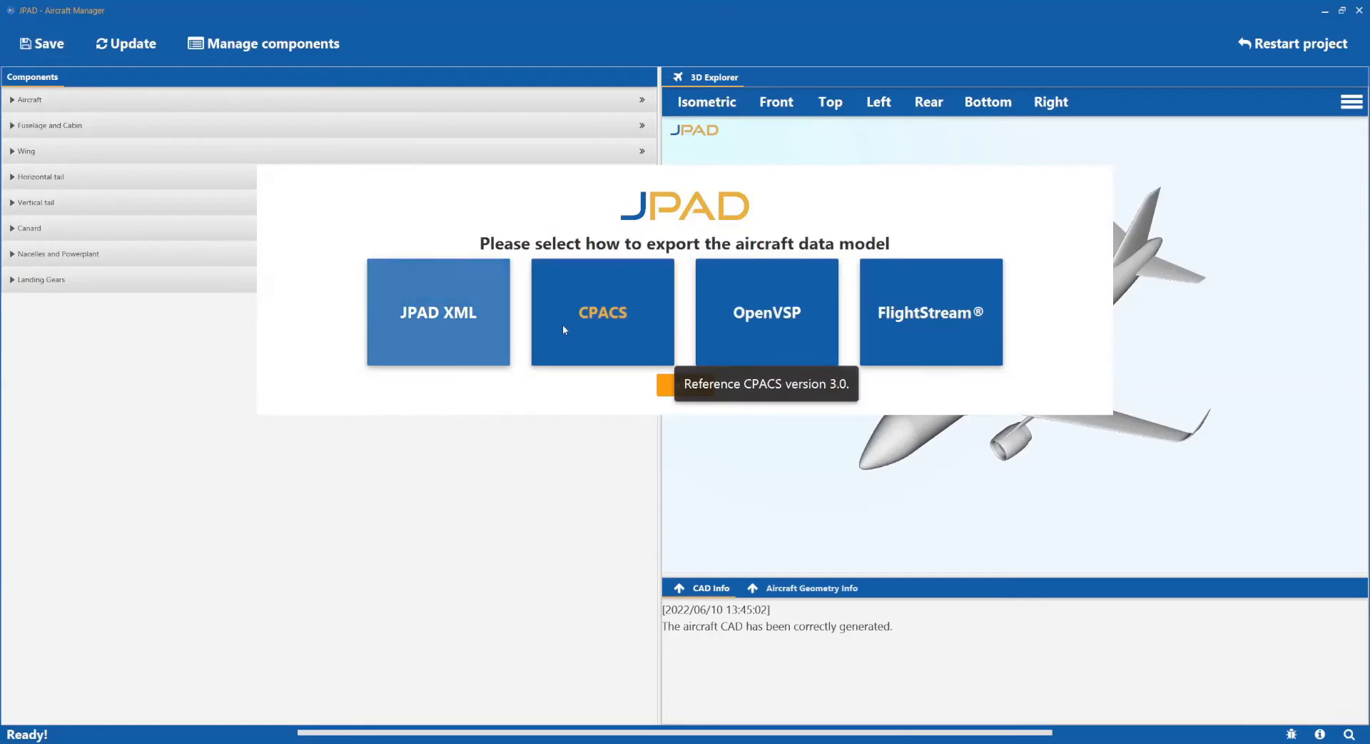
{"action": "left_click", "coordinate": [780, 330]}
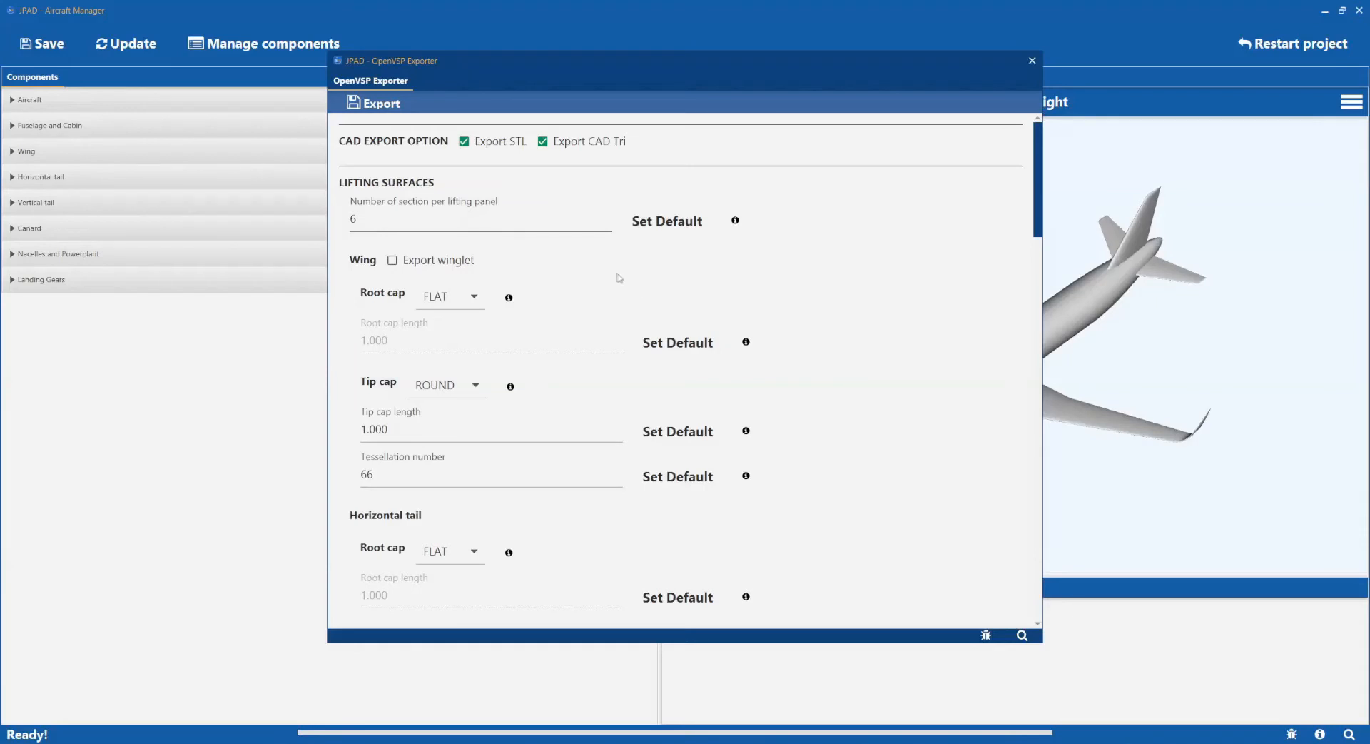
Review the lifting-surface settings: 6 sections per panel, FLAT wing root cap, wing tessellation.
{"action": "left_click", "coordinate": [543, 223]}
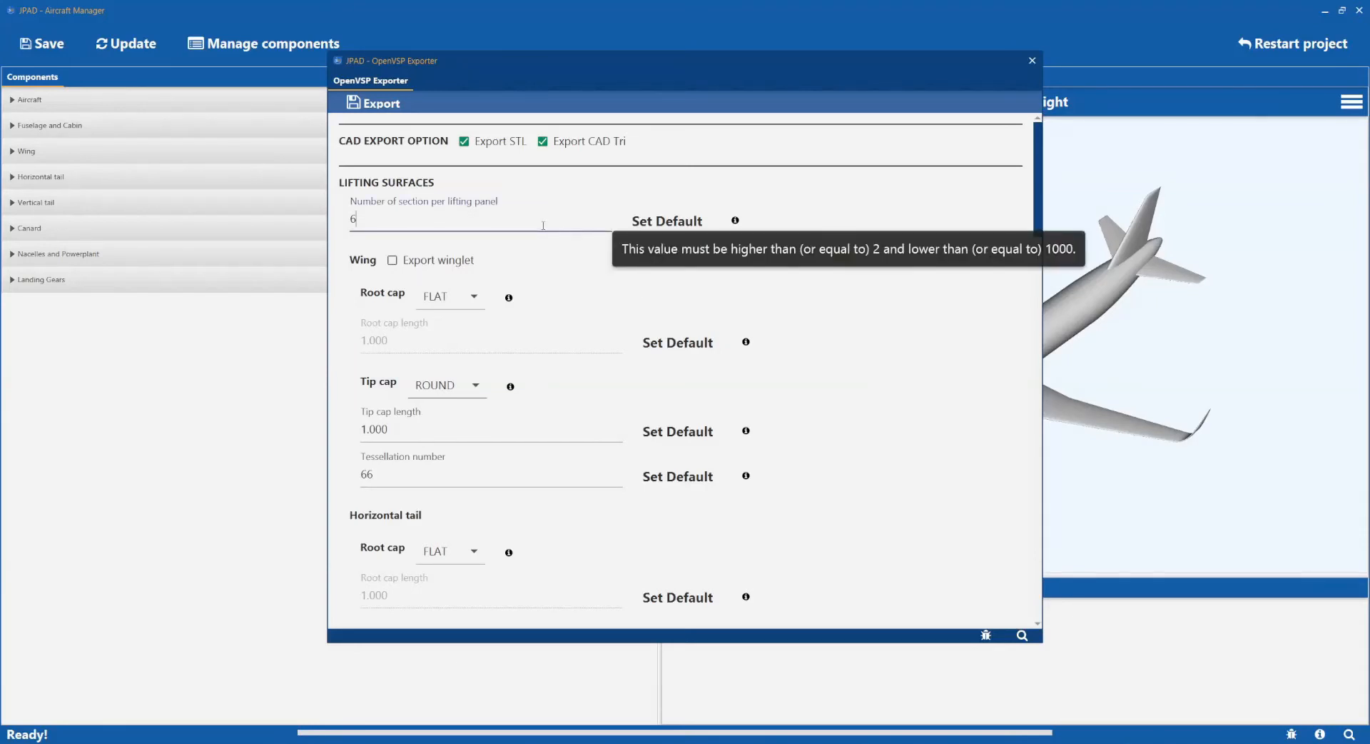
{"action": "left_click", "coordinate": [451, 306]}
{"action": "left_click", "coordinate": [451, 305]}
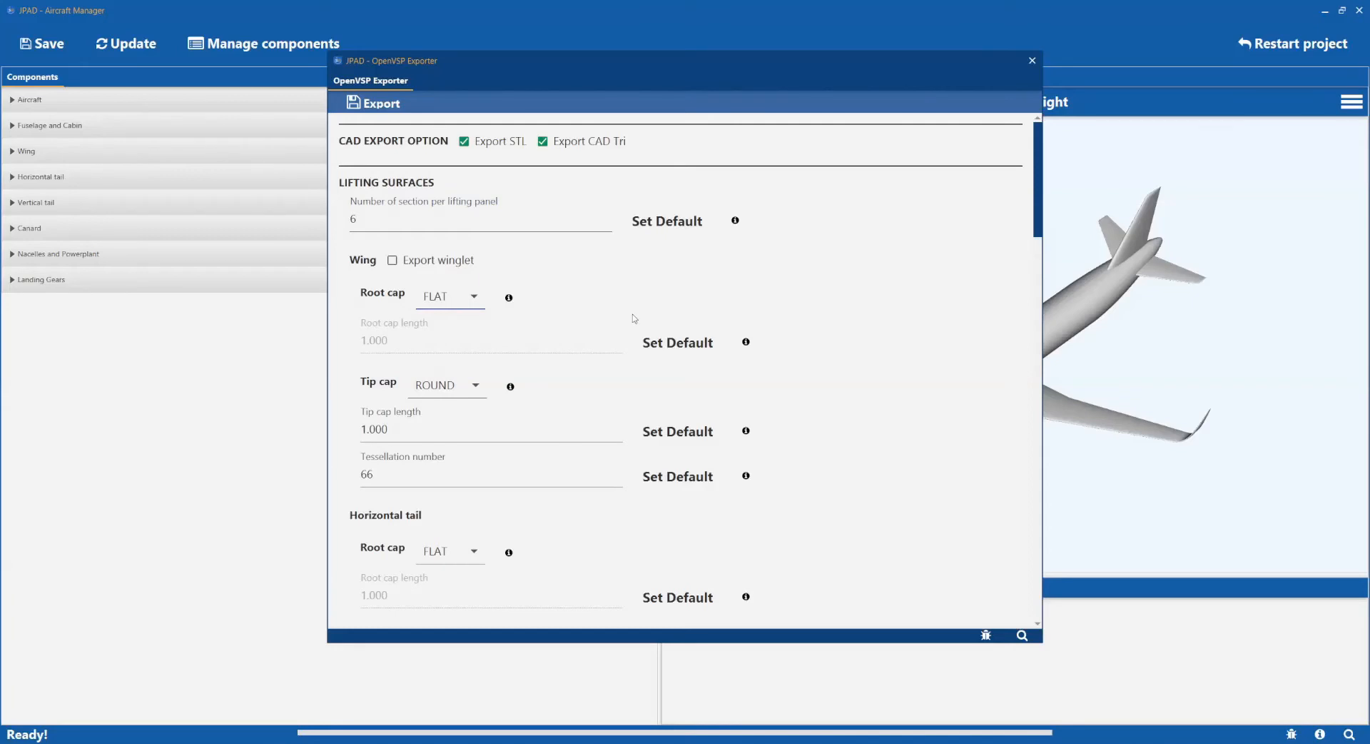
{"action": "left_click", "coordinate": [516, 479]}
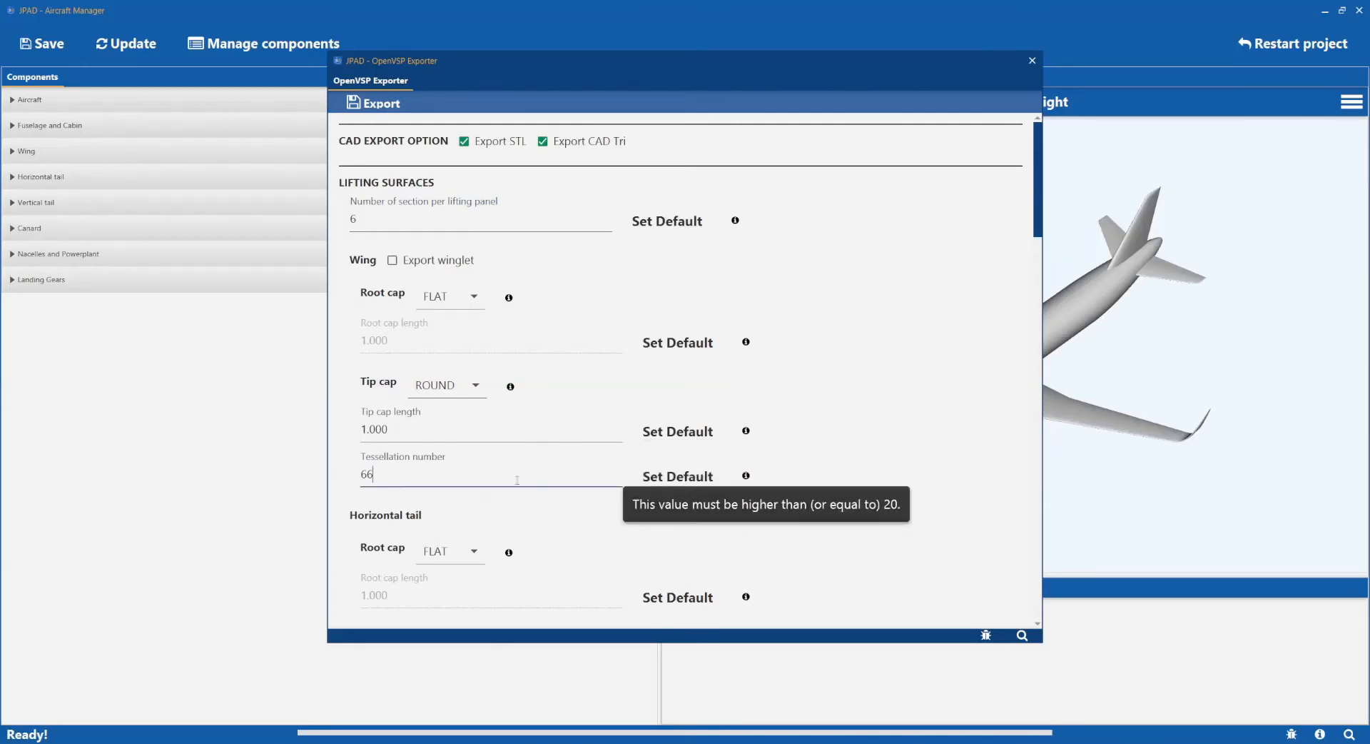
{"action": "left_click", "coordinate": [885, 391]}
{"action": "left_click_drag", "start_coordinate": [1038, 195], "coordinate": [1037, 432]}
{"action": "left_click", "coordinate": [591, 285]}
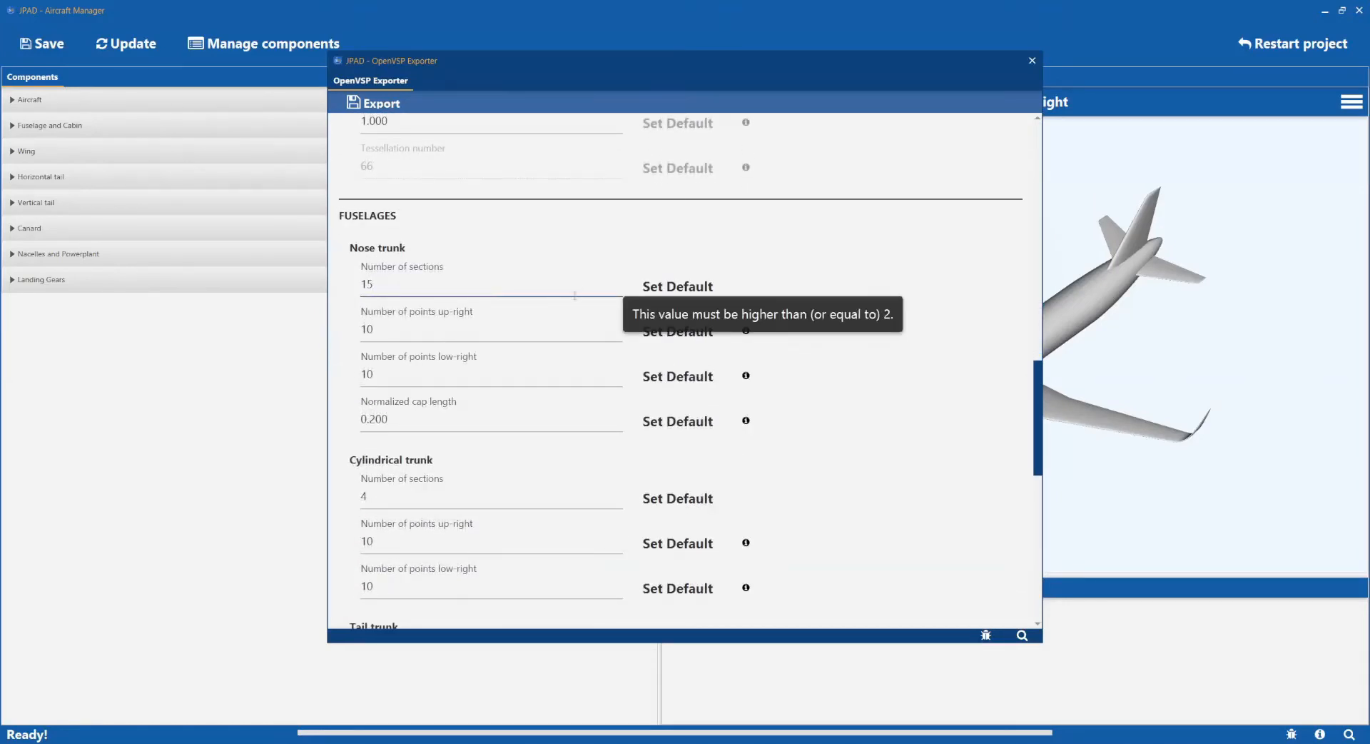
{"action": "left_click", "coordinate": [544, 329]}
{"action": "left_click", "coordinate": [533, 374]}
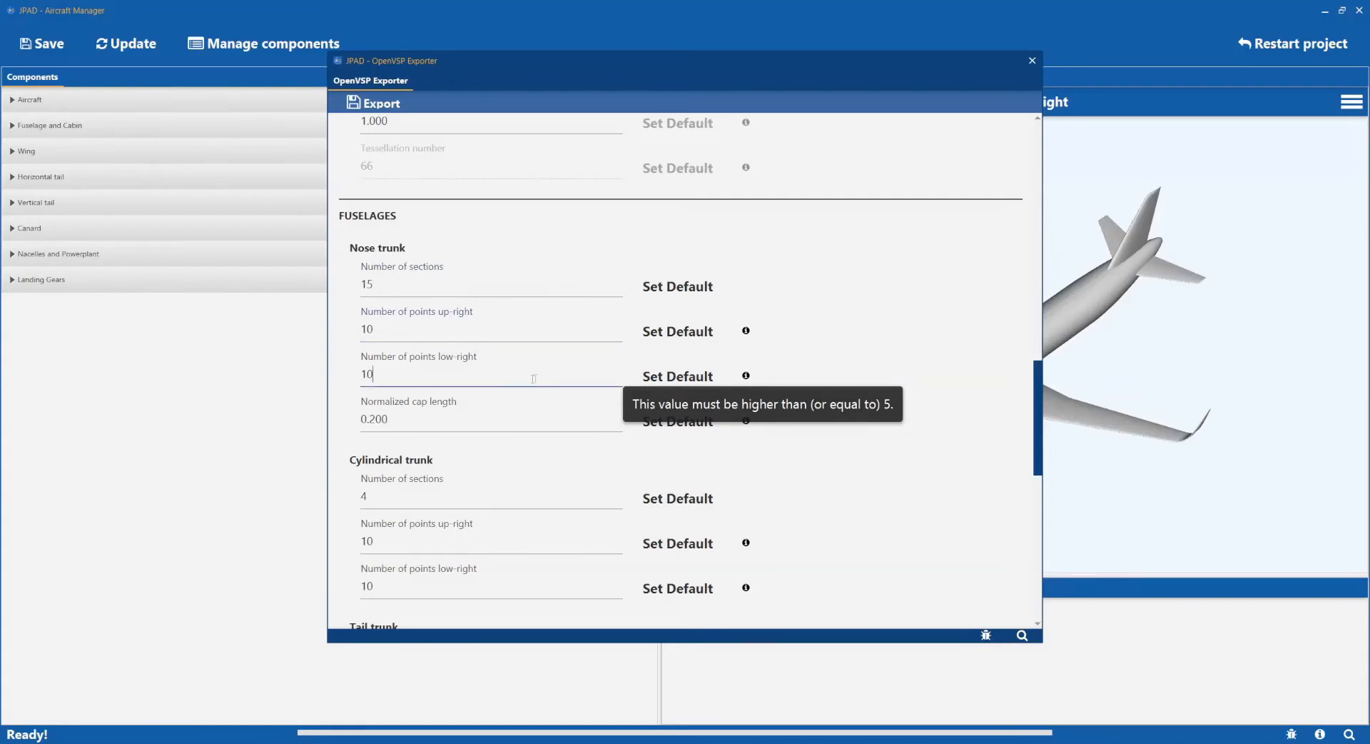
{"action": "left_click", "coordinate": [746, 331]}
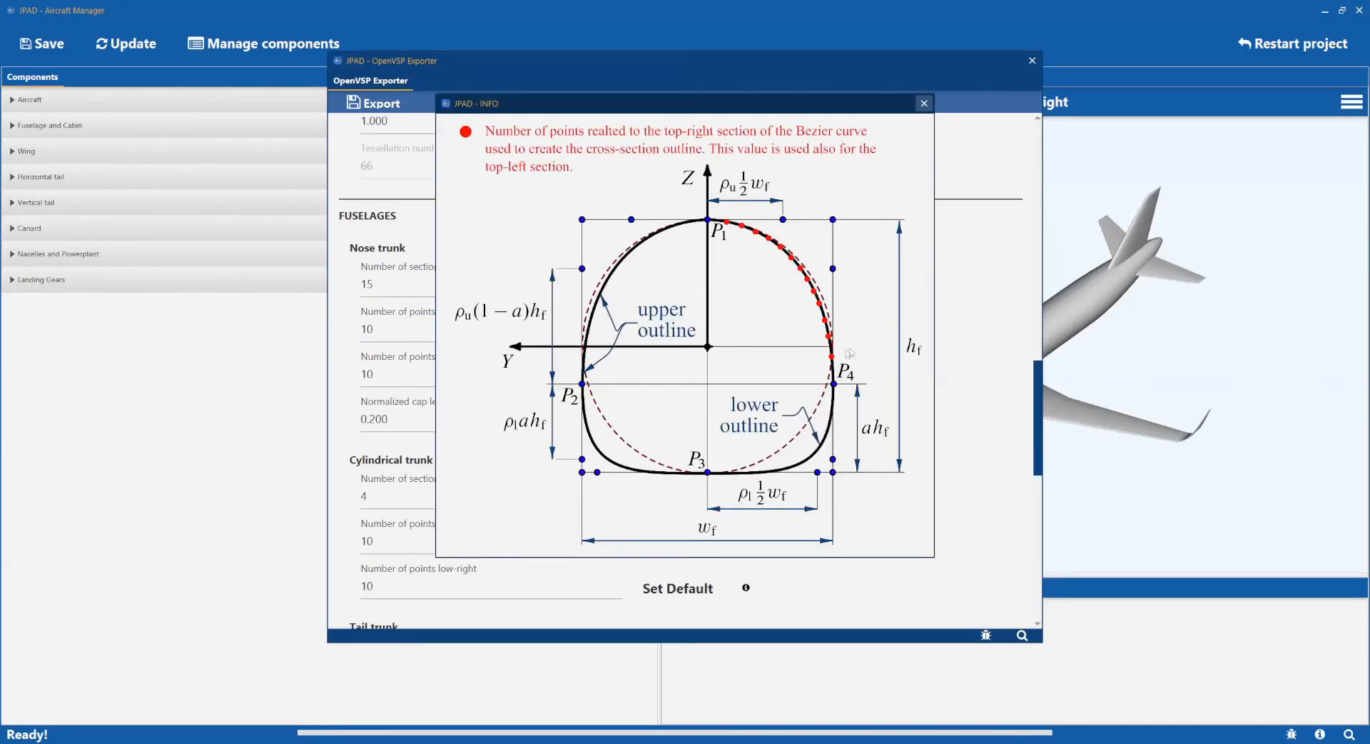
{"action": "left_click", "coordinate": [925, 103]}
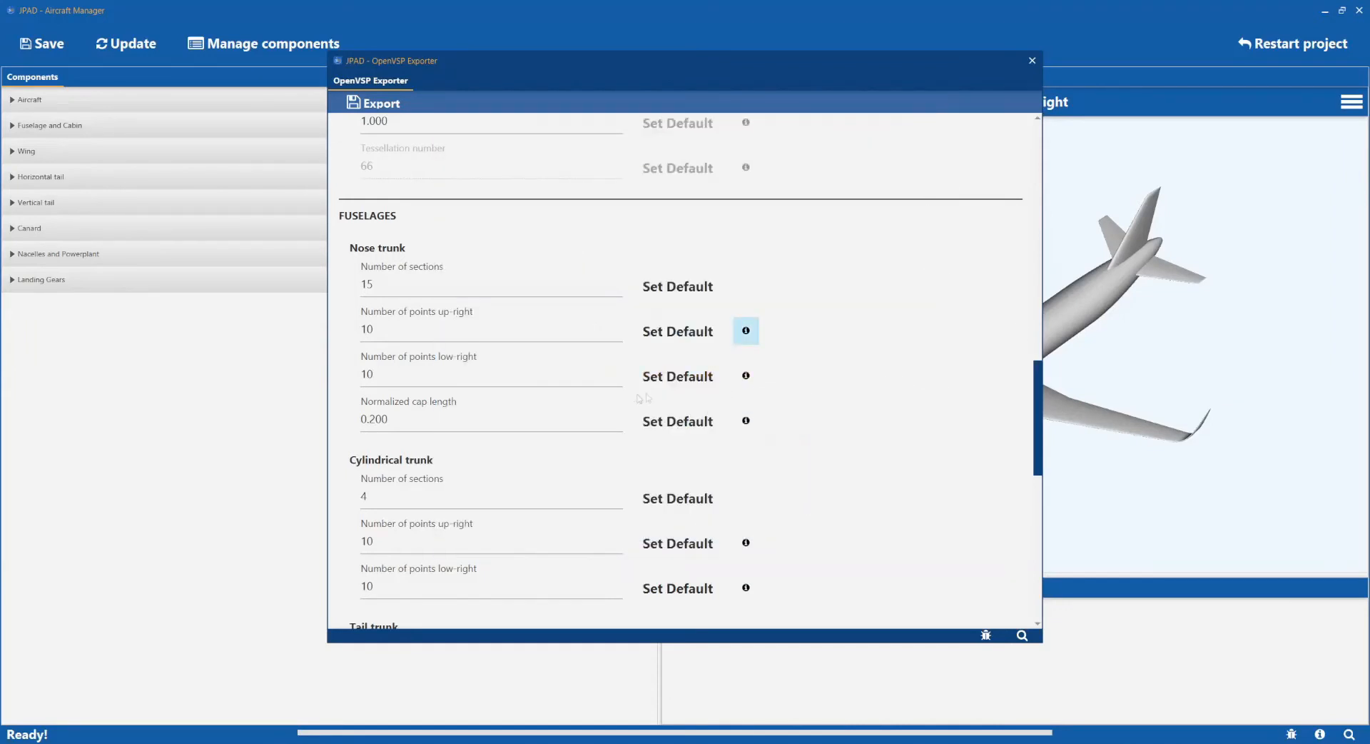
{"action": "left_click", "coordinate": [482, 425]}
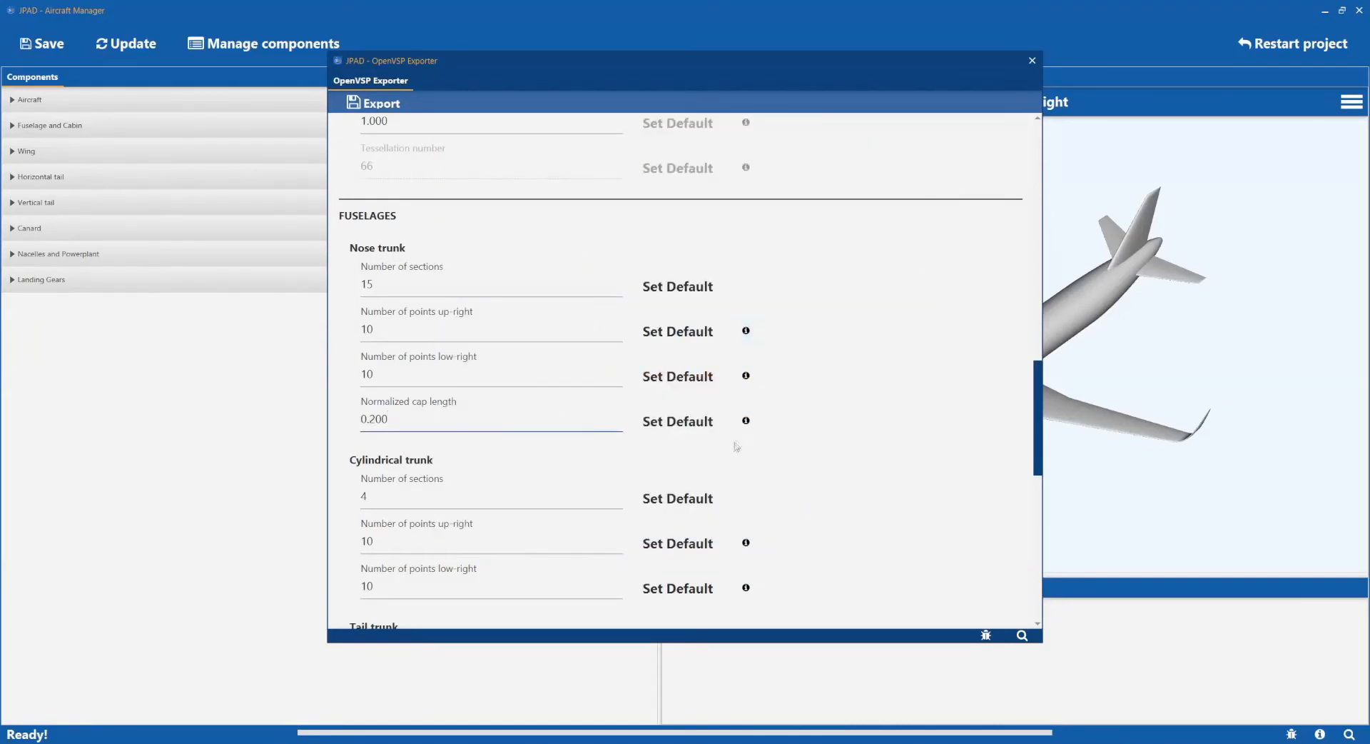
{"action": "left_click", "coordinate": [746, 421]}
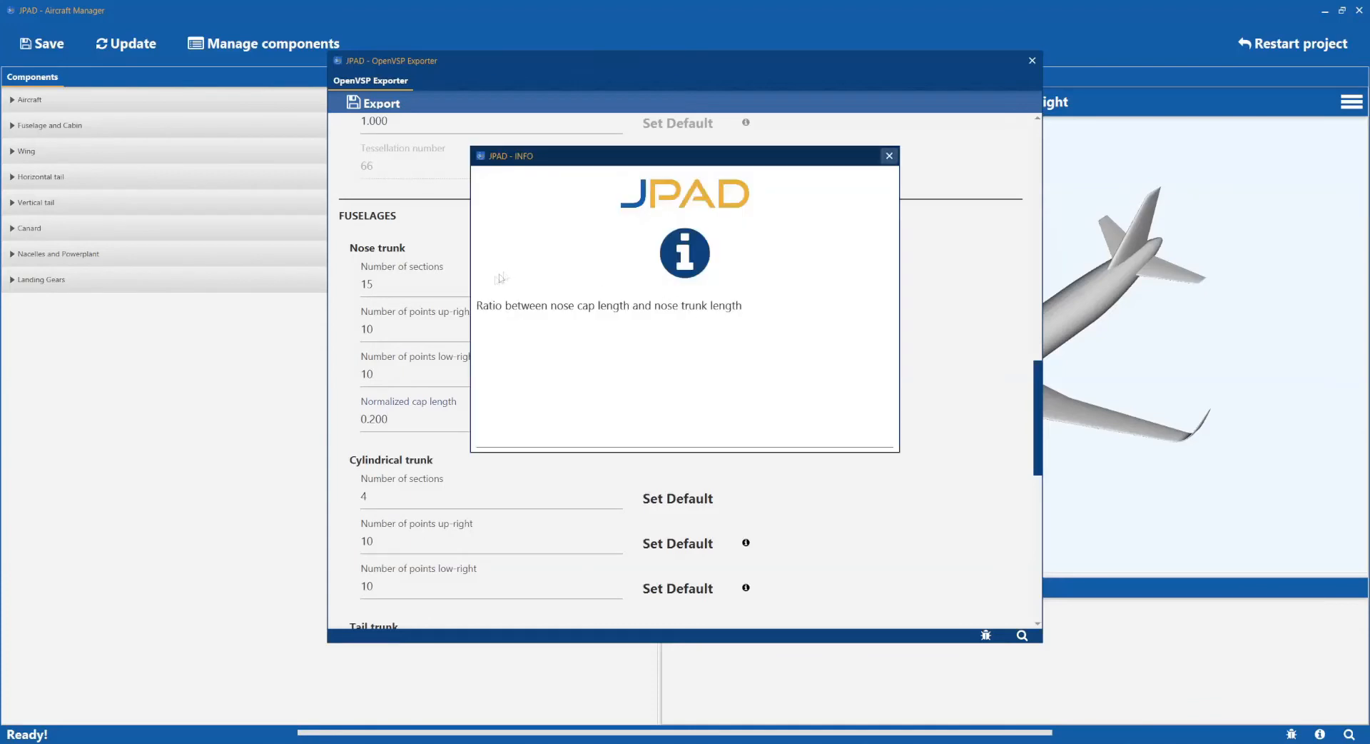
{"action": "left_click", "coordinate": [888, 156]}
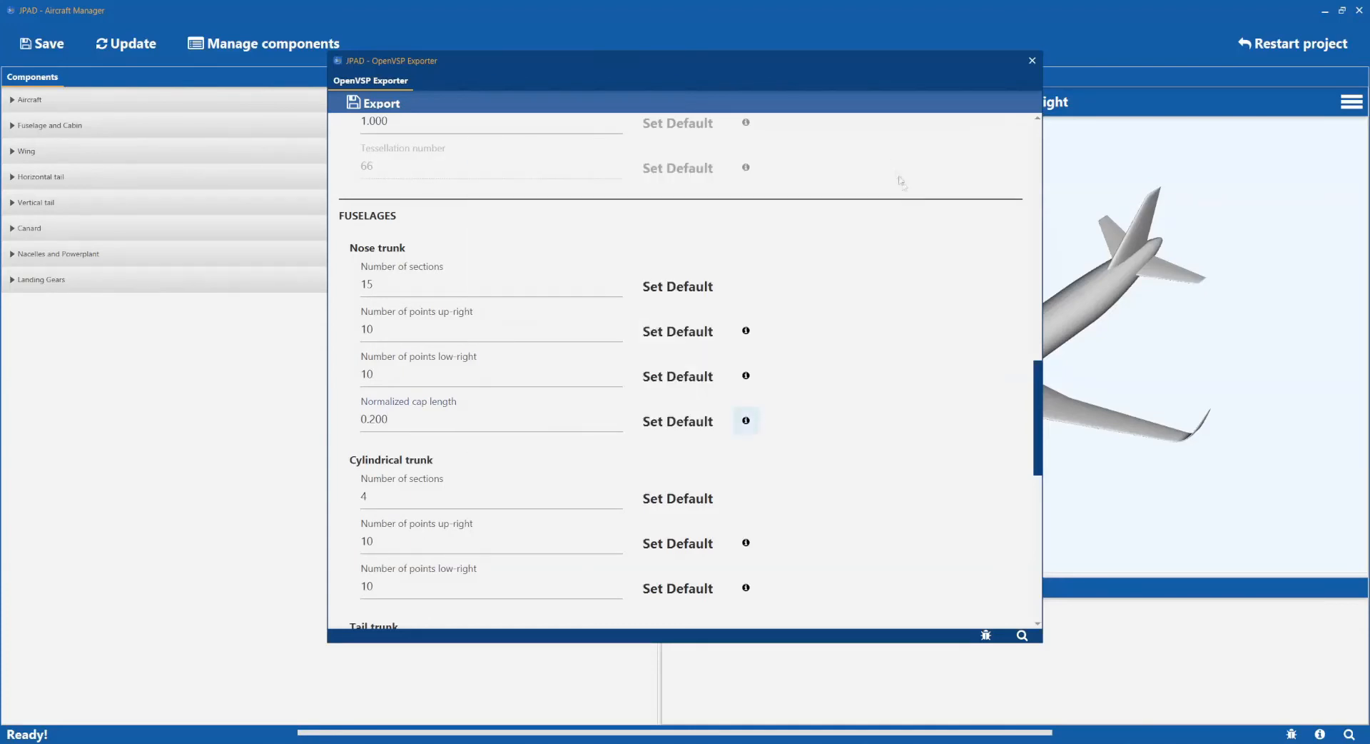
Include the wing flap among the movable surfaces in the OpenVSP export.
{"action": "left_click_drag", "start_coordinate": [1037, 371], "coordinate": [1031, 521]}
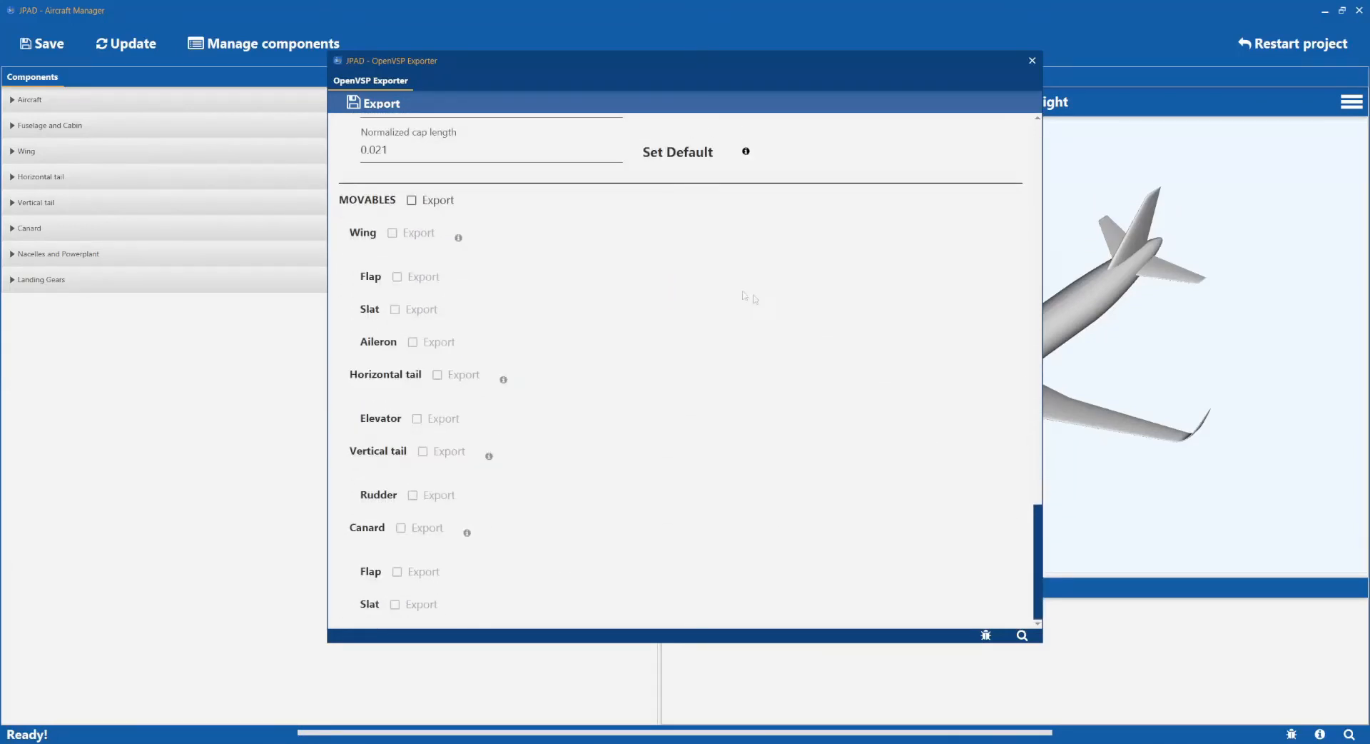
{"action": "left_click", "coordinate": [417, 200]}
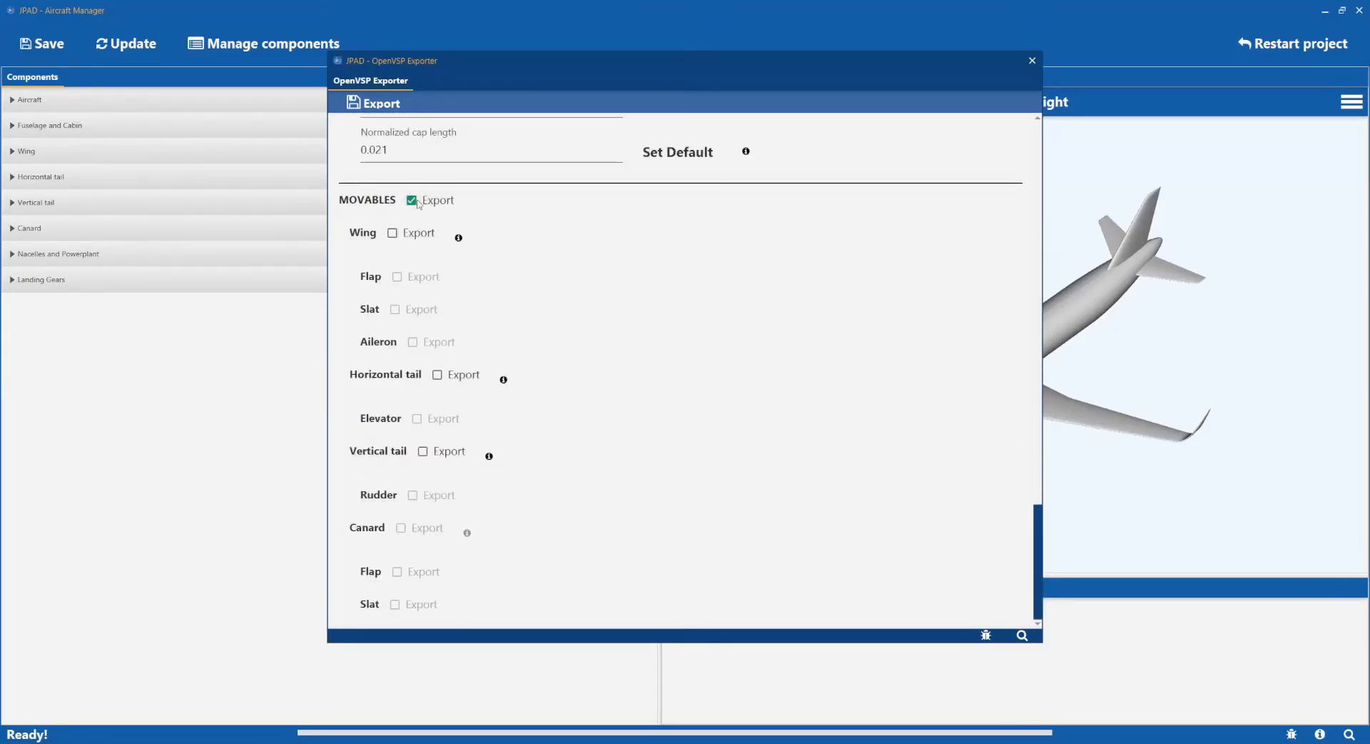
{"action": "left_click", "coordinate": [393, 233]}
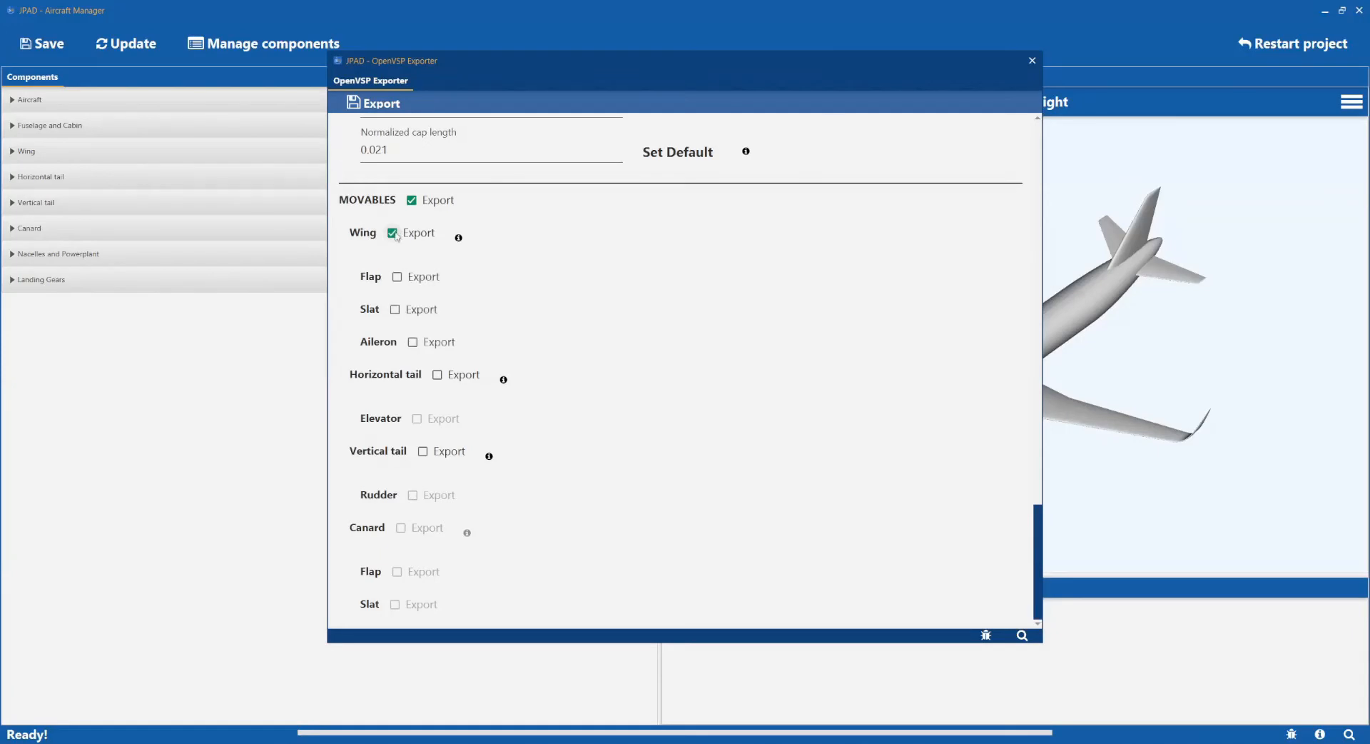
{"action": "left_click", "coordinate": [398, 276]}
Export the model to OpenVSP into the A320neo folder and dismiss the confirmation.
{"action": "left_click", "coordinate": [373, 103]}
{"action": "left_click", "coordinate": [565, 414]}
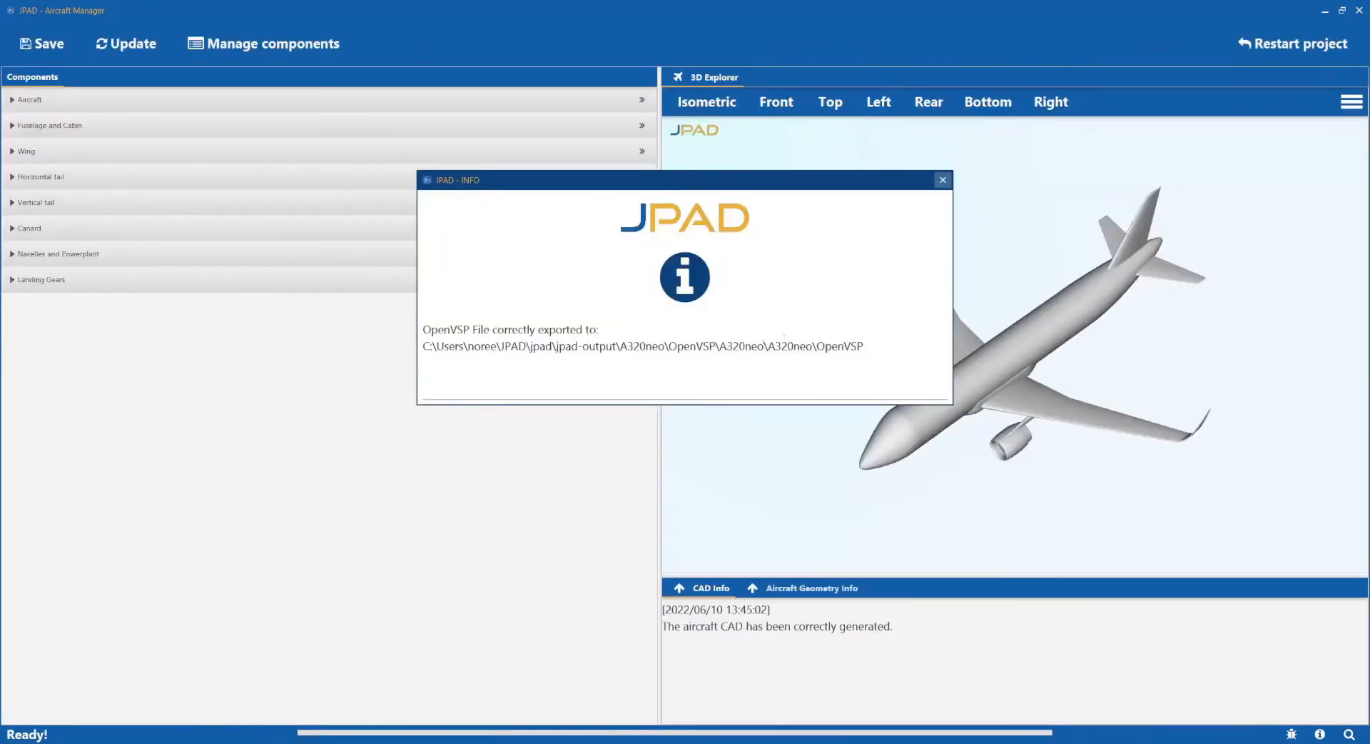
{"action": "left_click", "coordinate": [943, 180]}
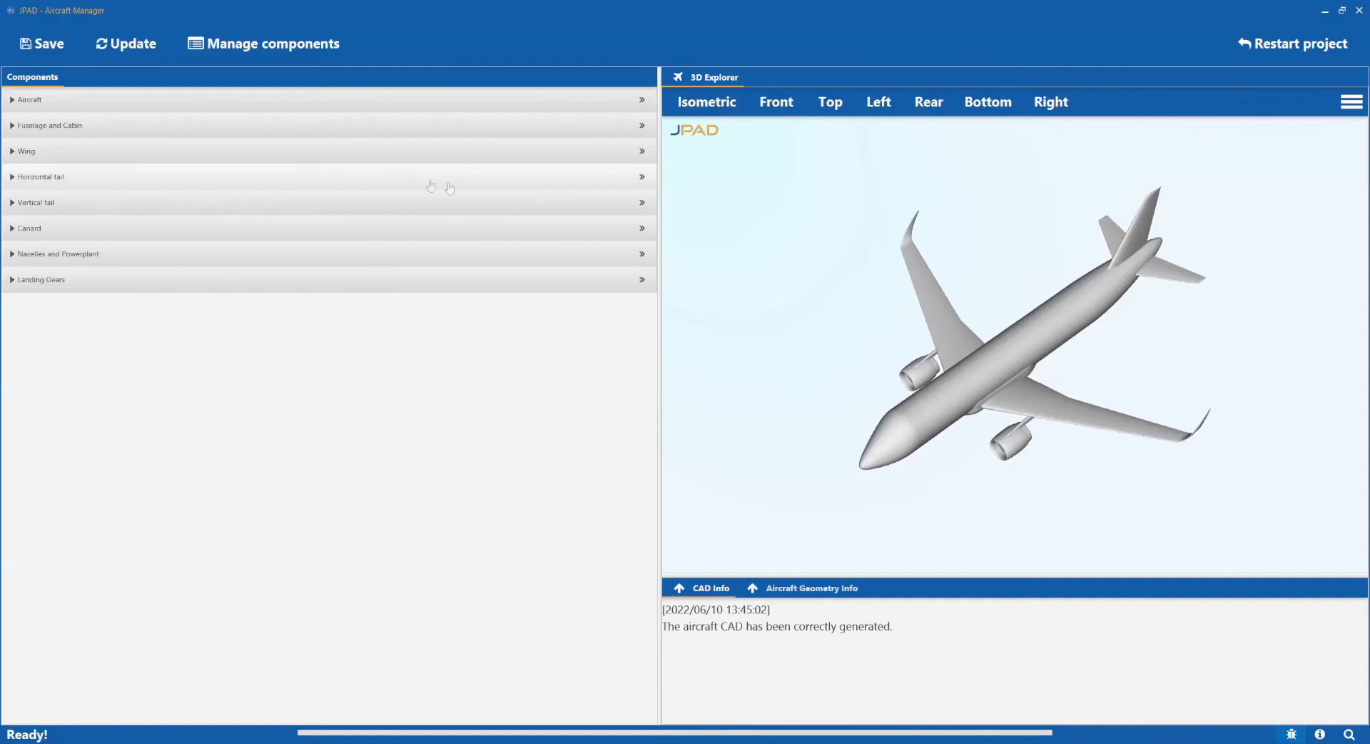
Choose FlightStream as the export format for the aircraft data.
{"action": "left_click", "coordinate": [45, 43]}
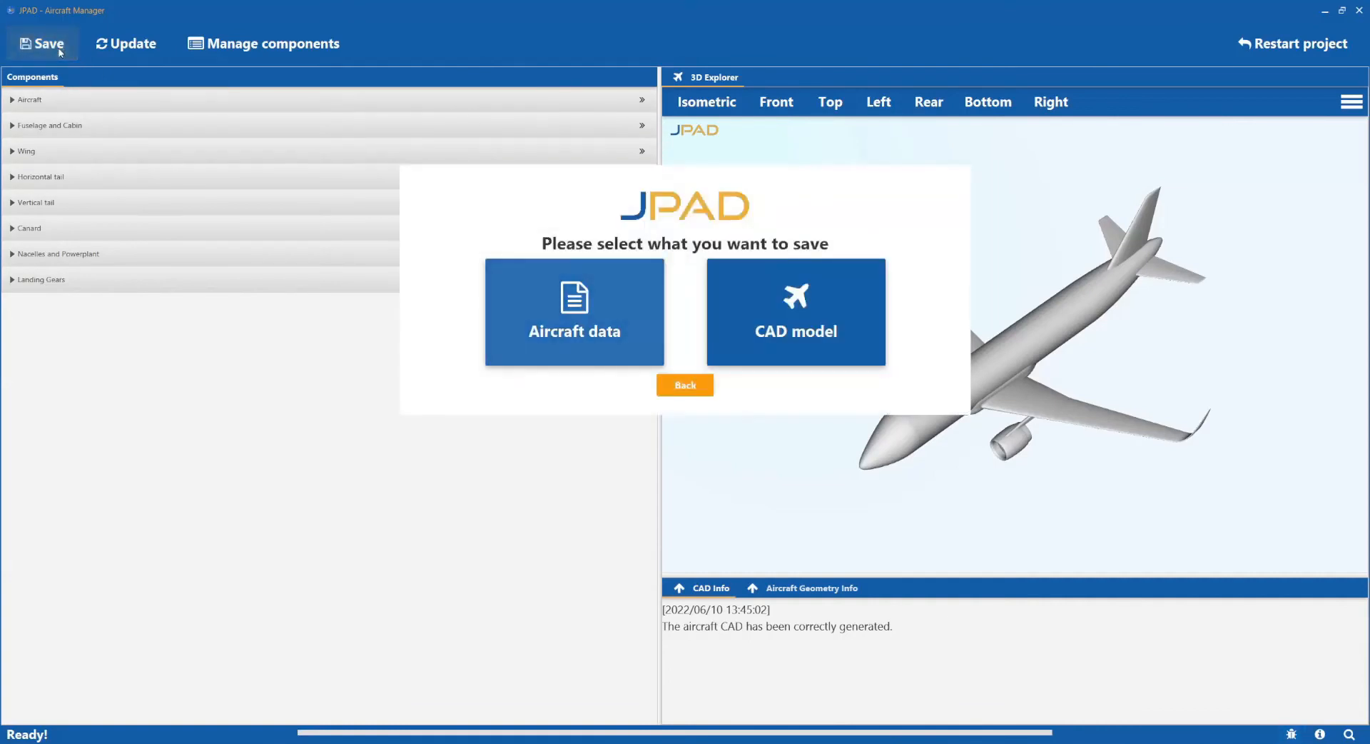
{"action": "left_click", "coordinate": [612, 315]}
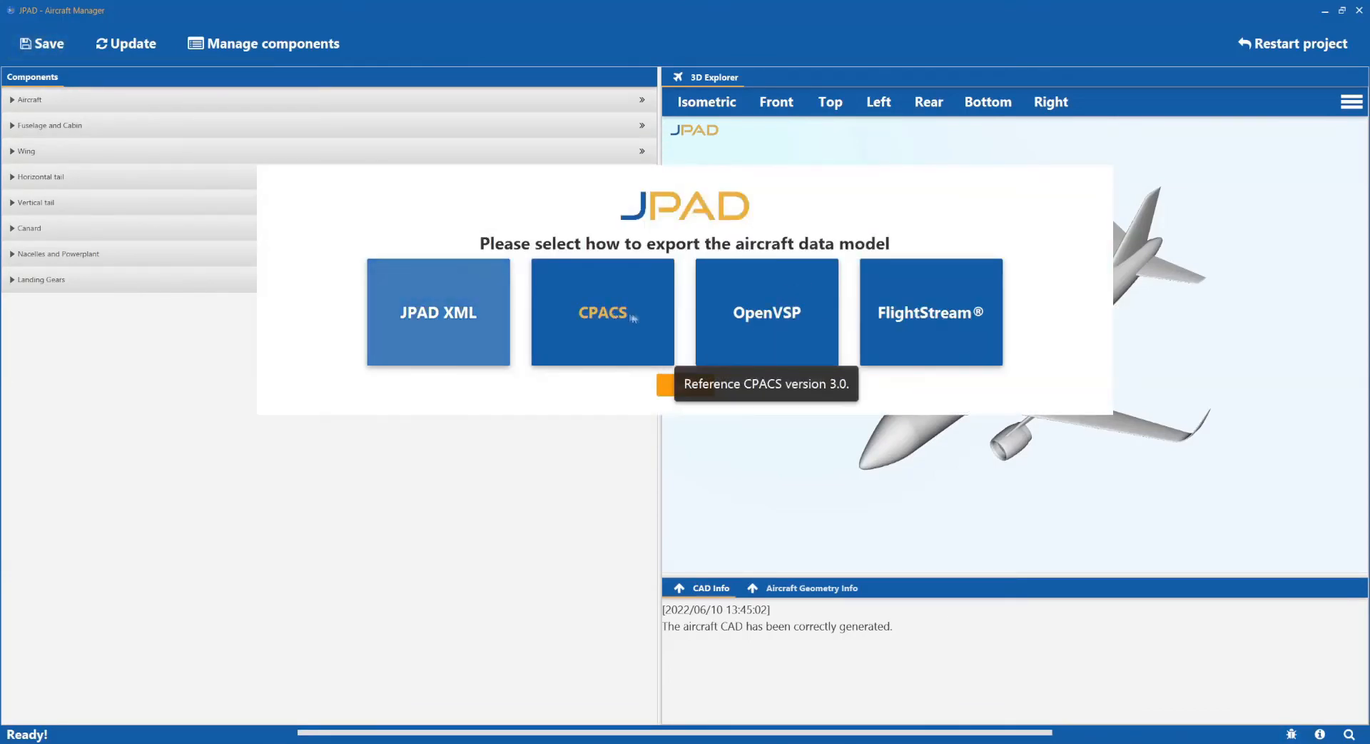
{"action": "left_click", "coordinate": [985, 336]}
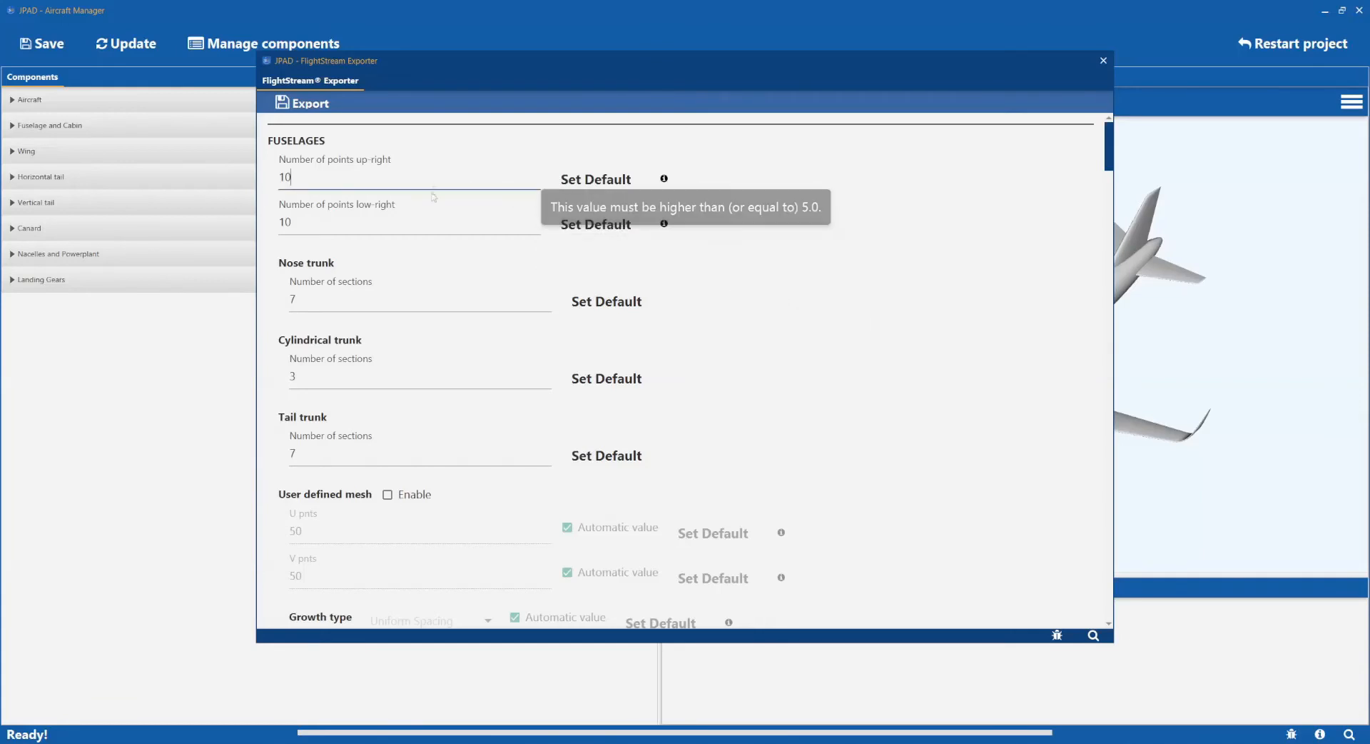
Check the fuselage defaults: 10 points and 7/3/7 nose, cylindrical and tail trunk sections.
{"action": "left_click", "coordinate": [421, 223]}
{"action": "left_click", "coordinate": [405, 295]}
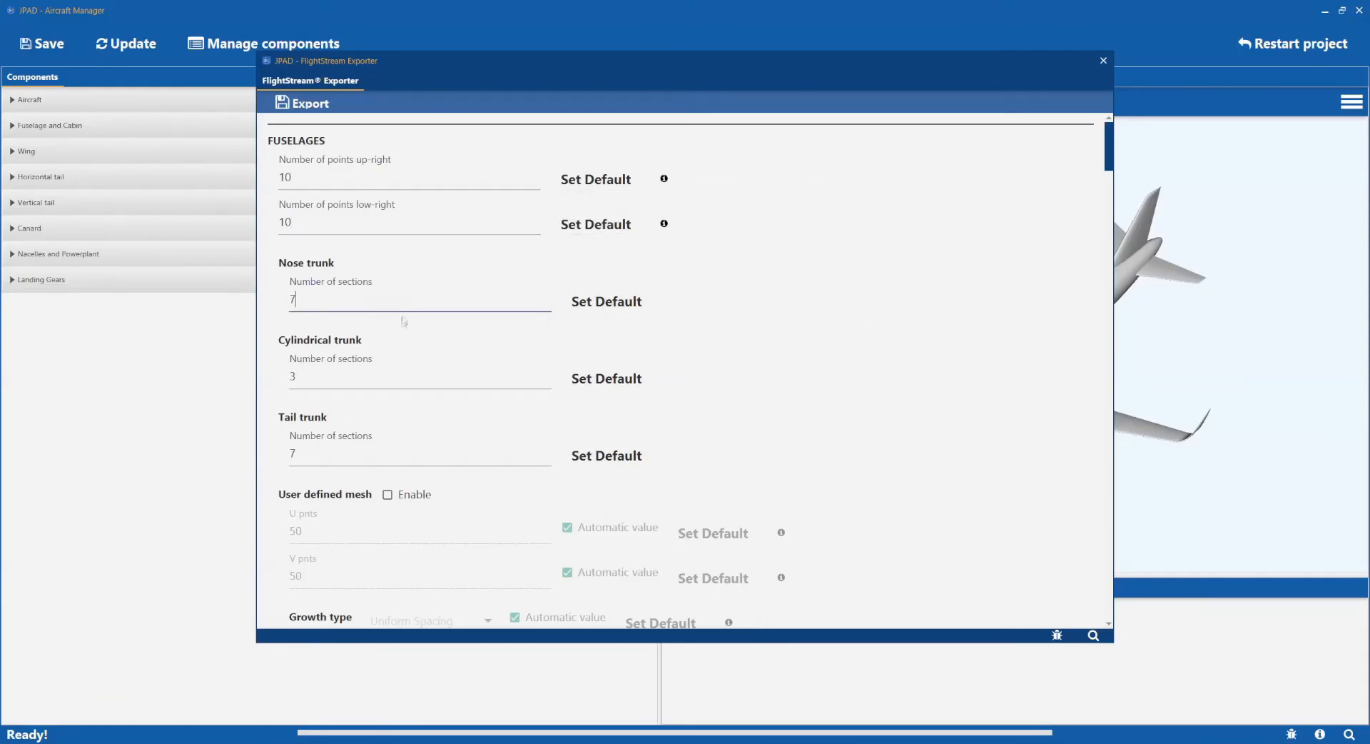
{"action": "left_click", "coordinate": [394, 378]}
{"action": "left_click", "coordinate": [383, 451]}
{"action": "scroll", "coordinate": [659, 172], "scroll_direction": "down", "scroll_amount": 5}
Enable the user-defined fuselage mesh, leaving curvature refinement and growth type automatic.
{"action": "left_click", "coordinate": [388, 188]}
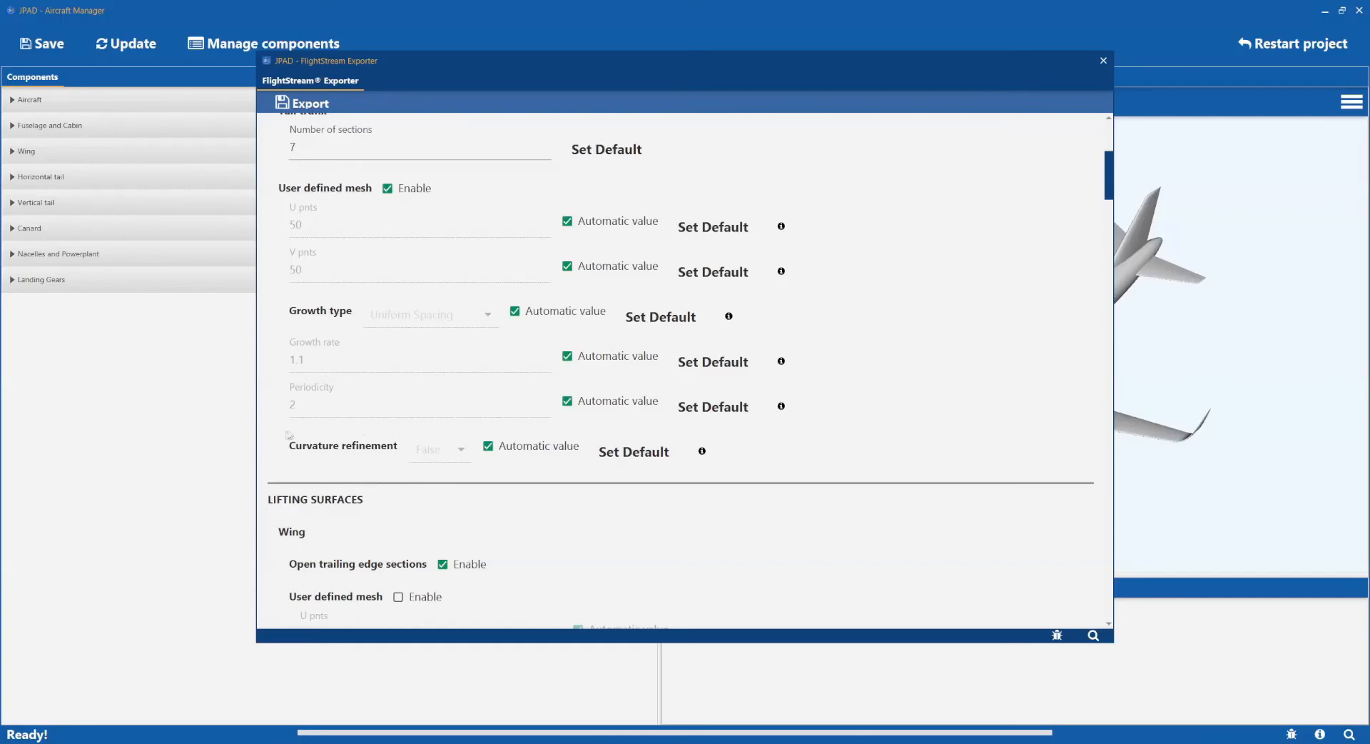
{"action": "left_click", "coordinate": [489, 447]}
{"action": "left_click", "coordinate": [489, 450]}
{"action": "left_click", "coordinate": [514, 311]}
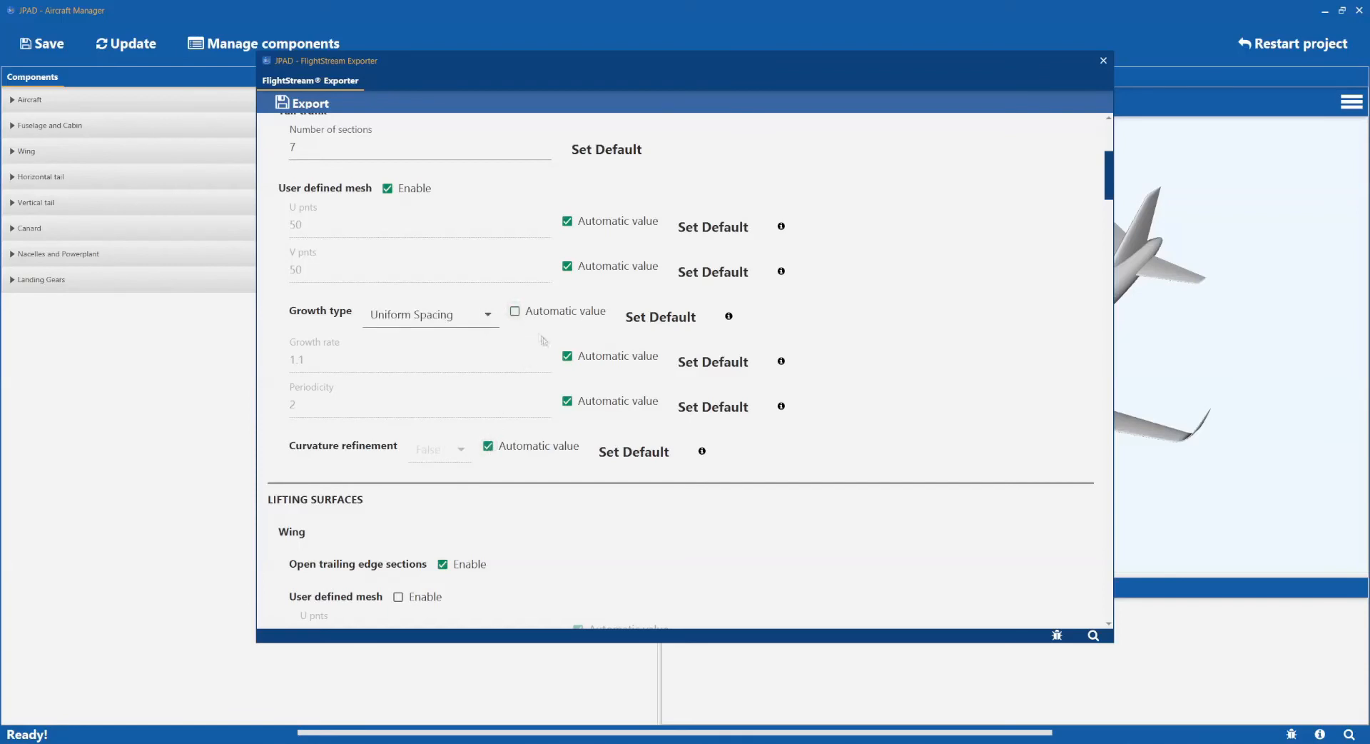
{"action": "left_click", "coordinate": [514, 312]}
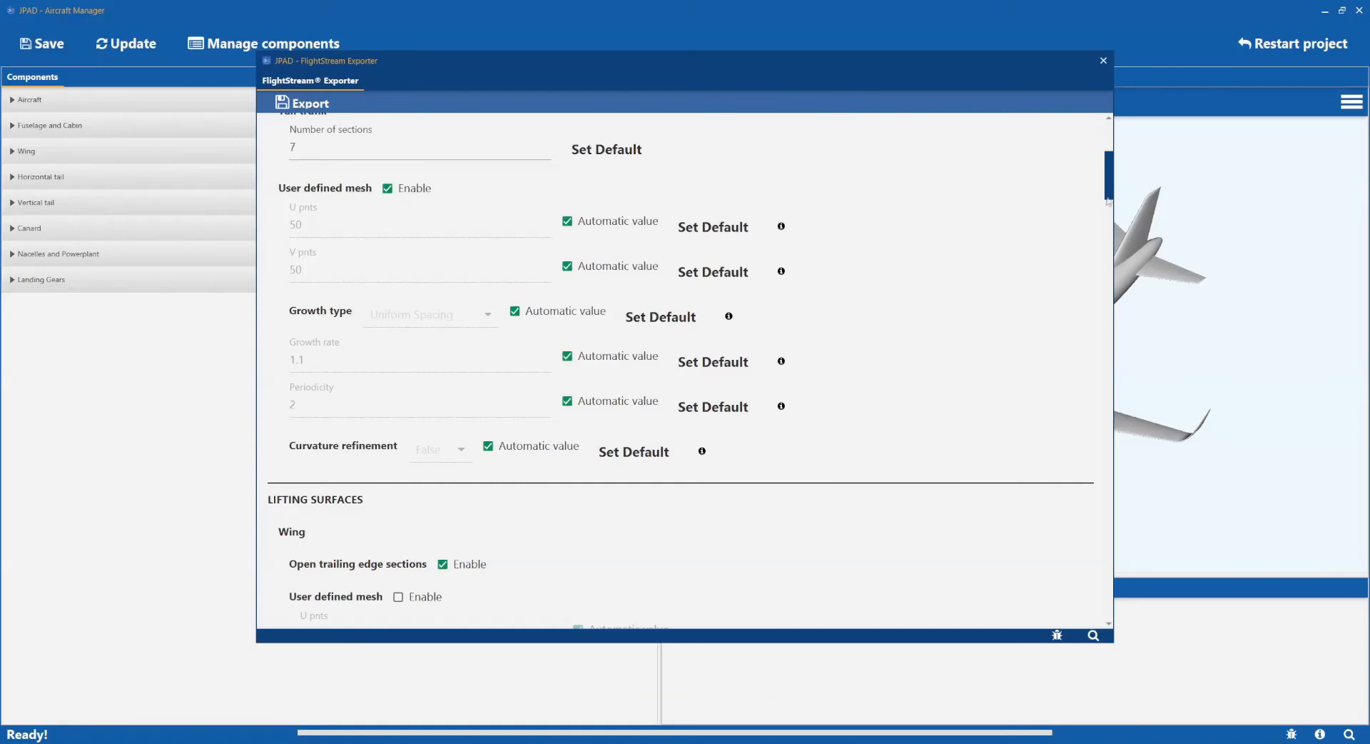
{"action": "left_click_drag", "start_coordinate": [1111, 193], "coordinate": [1098, 230]}
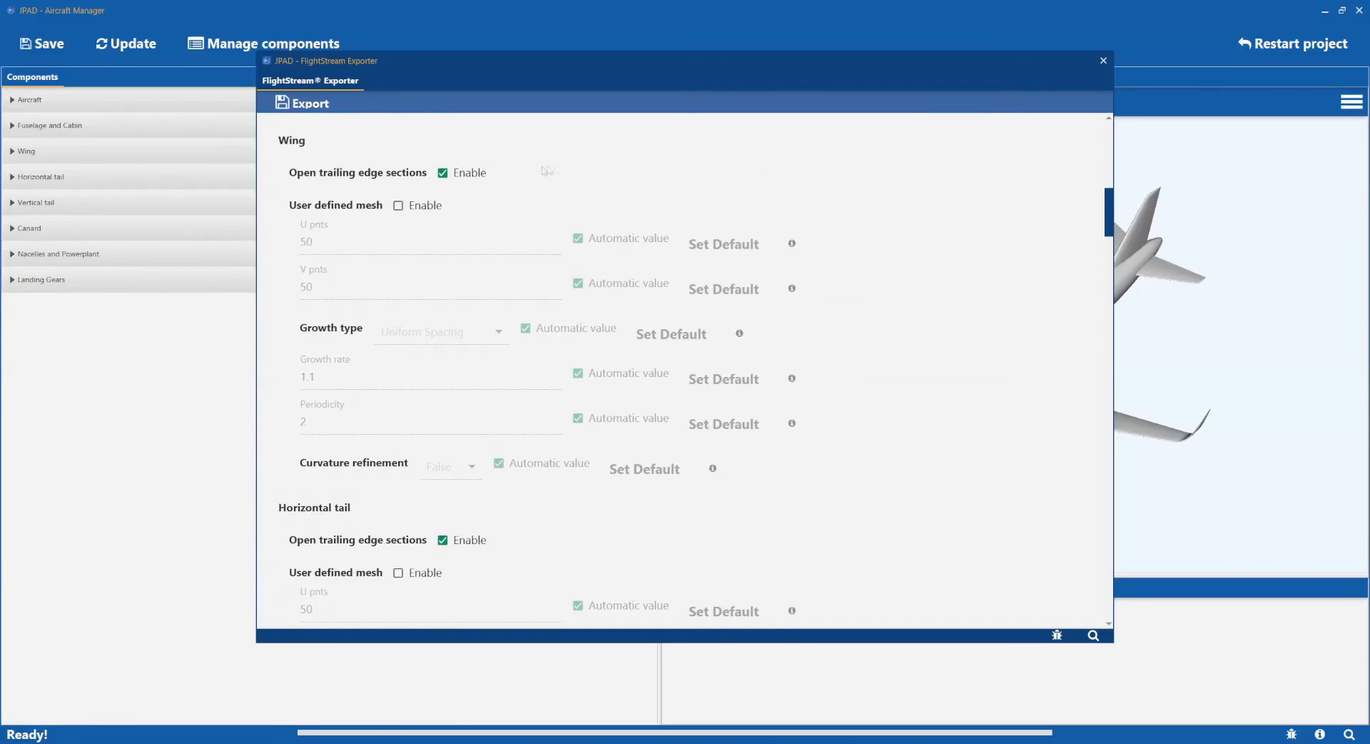
Enable a user-defined wing mesh with automatic U/V points and growth type, growth rate manual at 1.1.
{"action": "left_click", "coordinate": [443, 173]}
{"action": "left_click", "coordinate": [398, 206]}
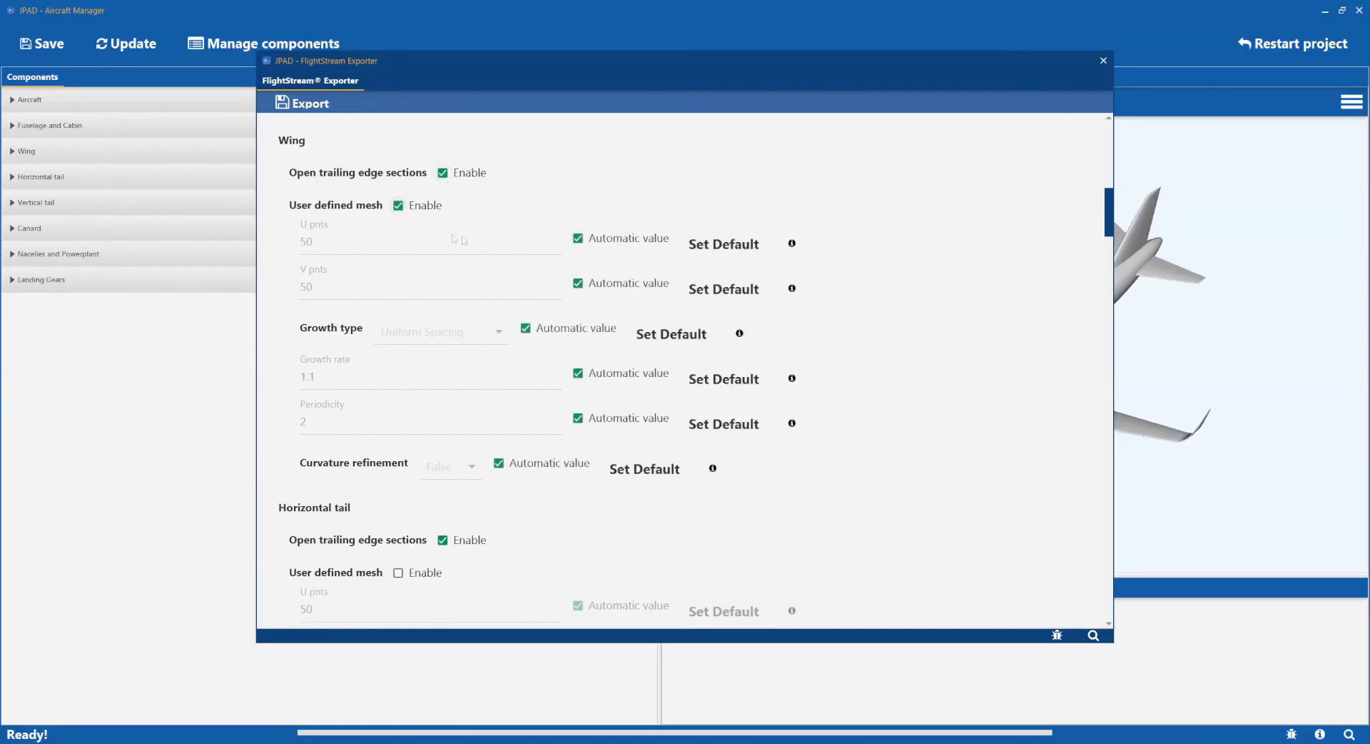
{"action": "left_click", "coordinate": [578, 239]}
{"action": "left_click", "coordinate": [579, 285]}
{"action": "left_click", "coordinate": [526, 330]}
{"action": "left_click", "coordinate": [578, 372]}
{"action": "left_click", "coordinate": [526, 329]}
{"action": "left_click", "coordinate": [578, 239]}
{"action": "left_click", "coordinate": [579, 285]}
Leave the user-defined nacelle mesh disabled.
{"action": "left_click_drag", "start_coordinate": [1105, 218], "coordinate": [1098, 353]}
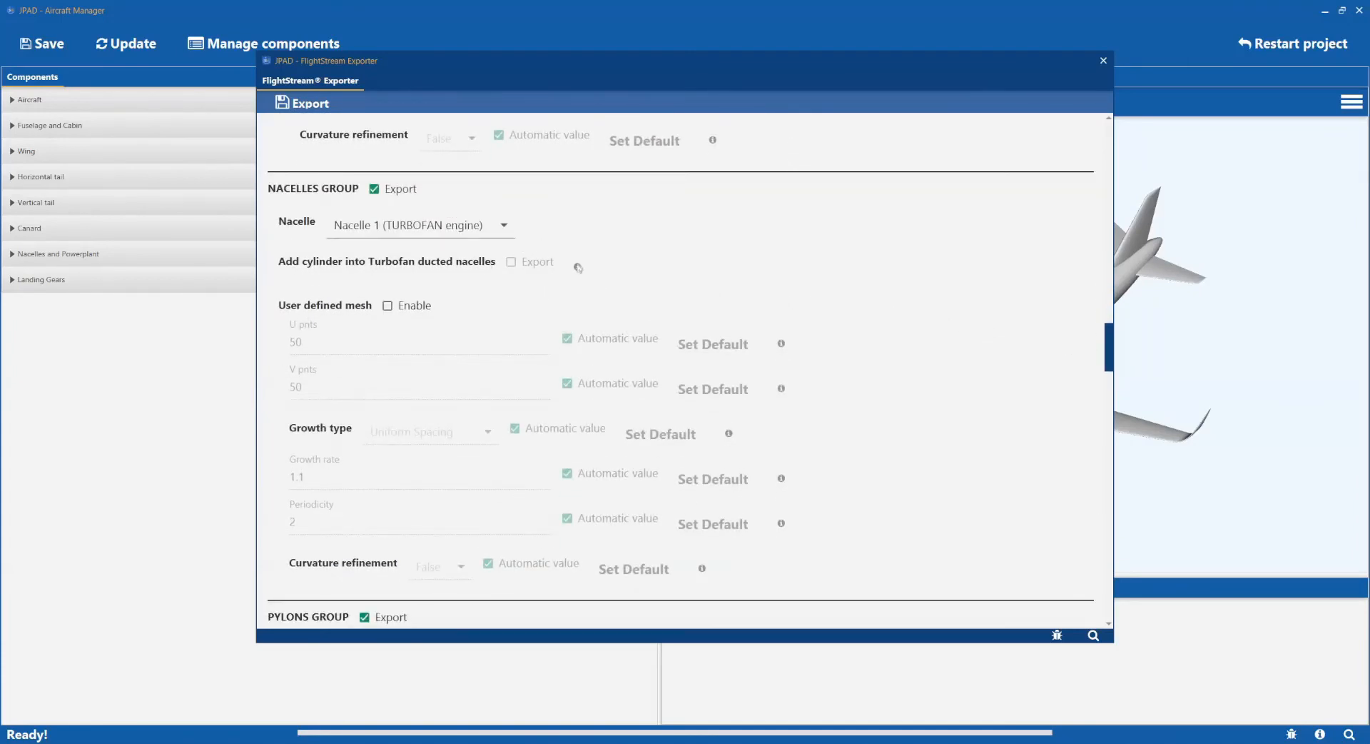
{"action": "left_click", "coordinate": [389, 306]}
{"action": "left_click", "coordinate": [389, 307]}
{"action": "scroll", "coordinate": [1090, 400], "scroll_direction": "down", "scroll_amount": 3}
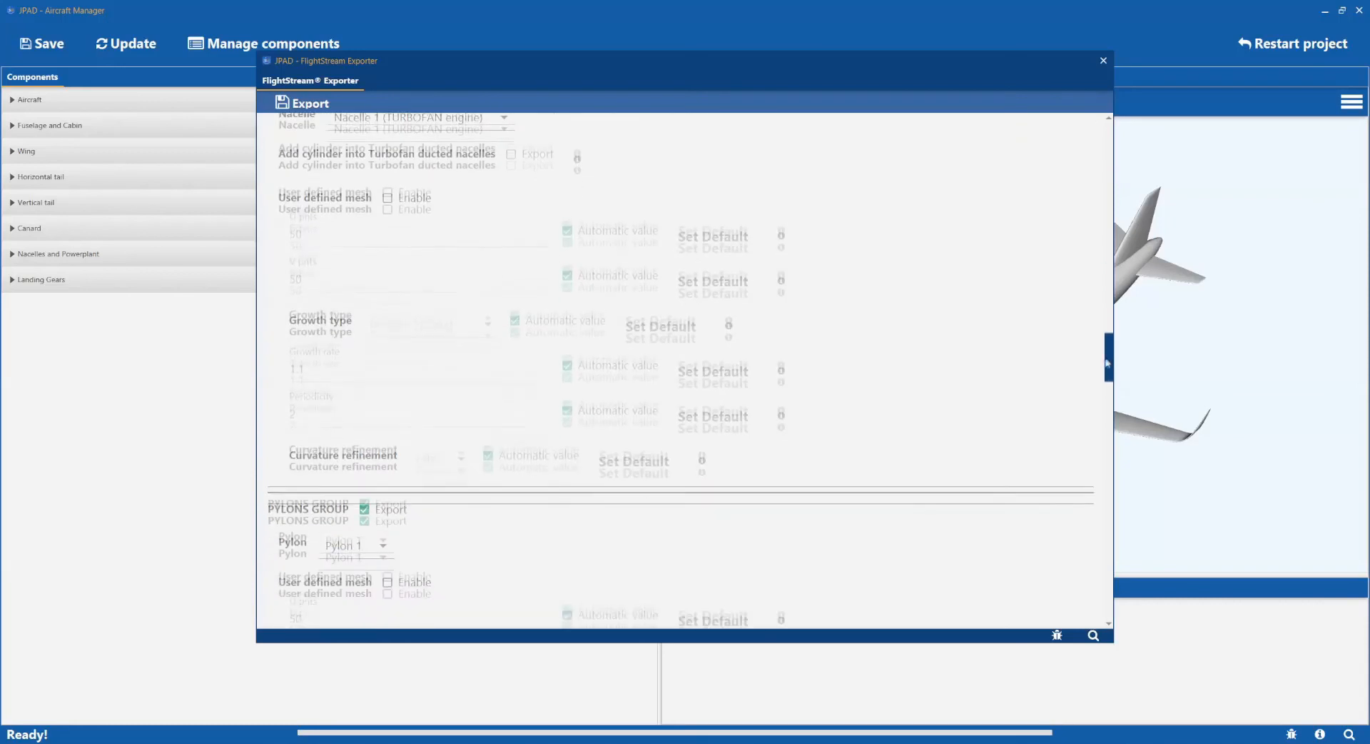
Turn on movable-surface export for the wing to review its movables.
{"action": "scroll", "coordinate": [1091, 413], "scroll_direction": "down", "scroll_amount": 2}
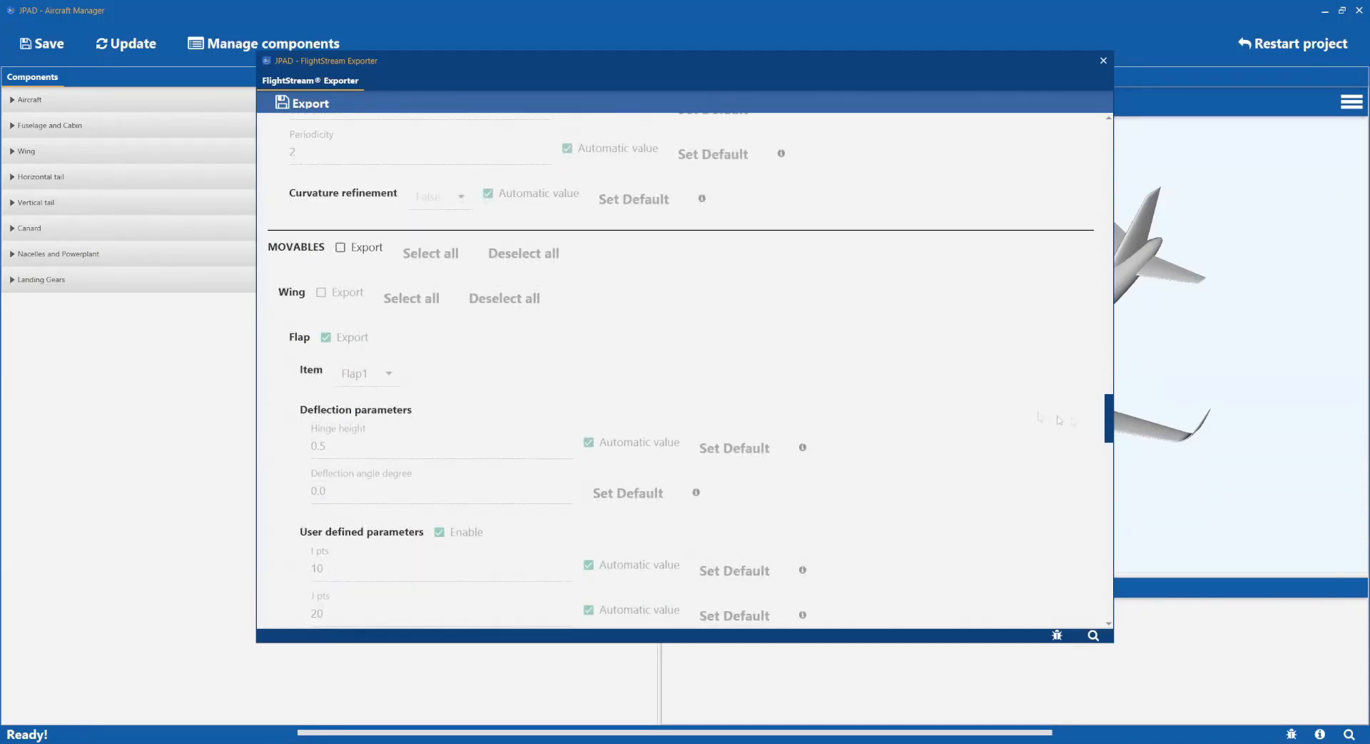
{"action": "left_click", "coordinate": [342, 248]}
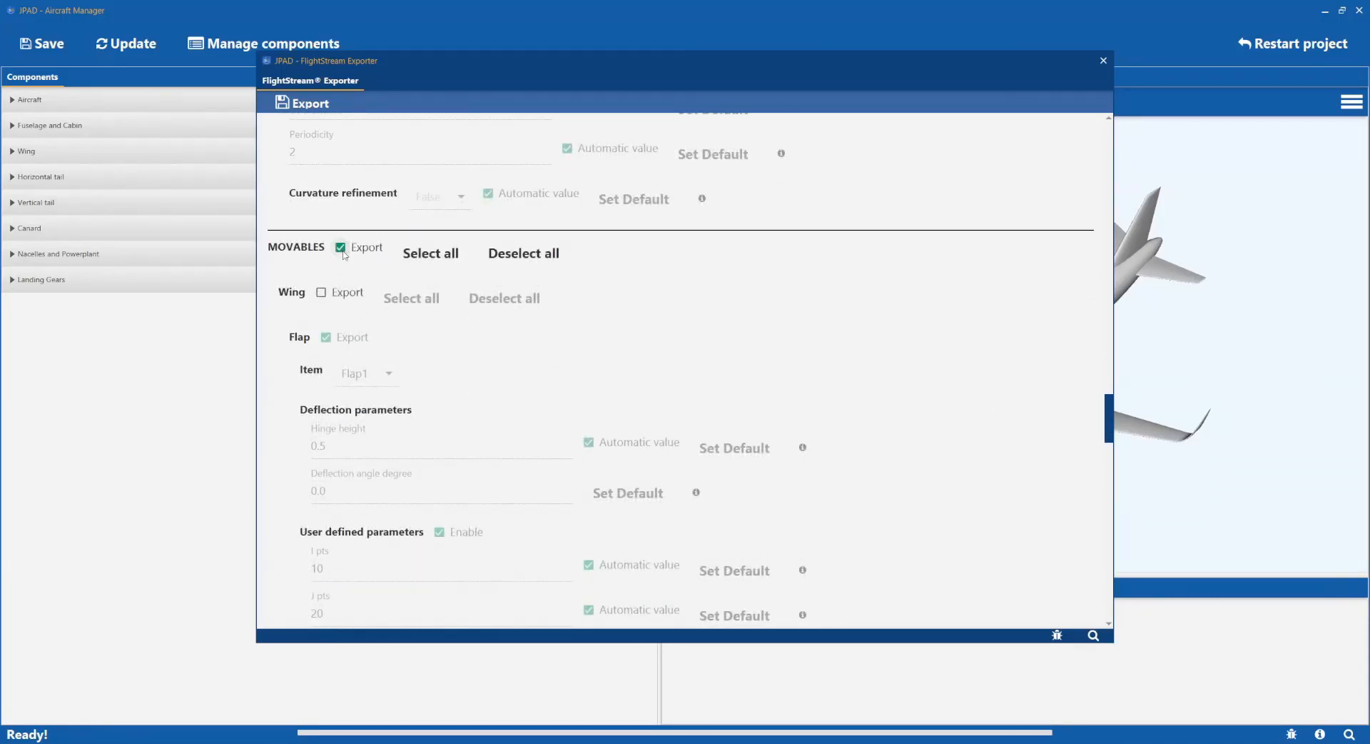
{"action": "left_click", "coordinate": [321, 293]}
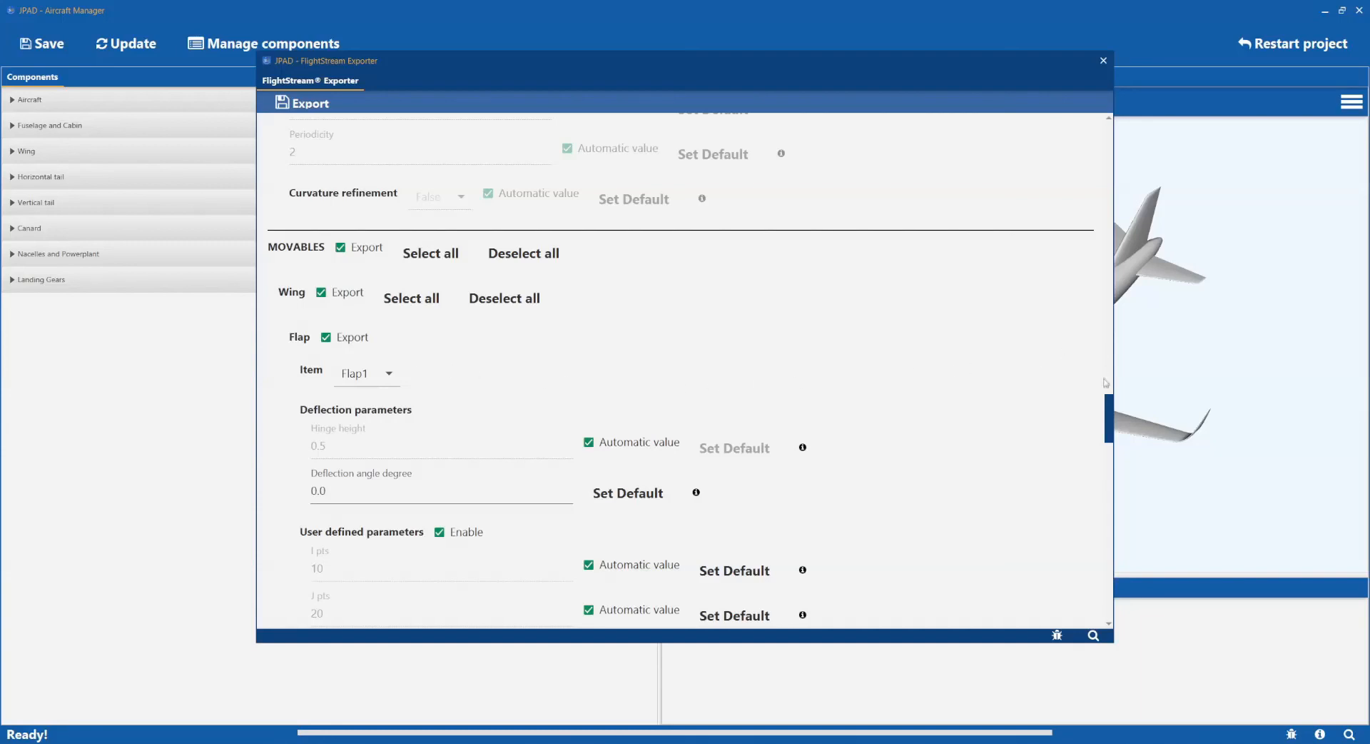
{"action": "scroll", "coordinate": [1110, 415], "scroll_direction": "down", "scroll_amount": 3}
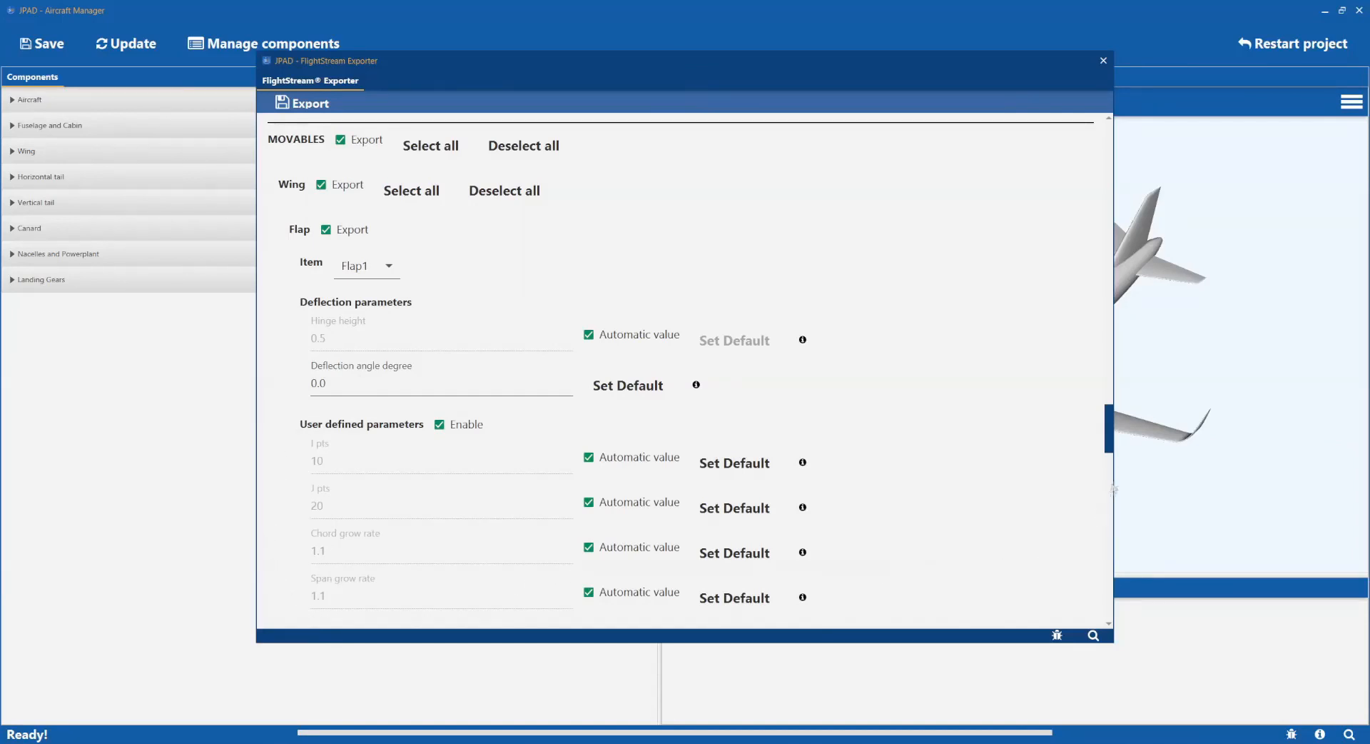
{"action": "left_click_drag", "start_coordinate": [1108, 449], "coordinate": [1108, 461]}
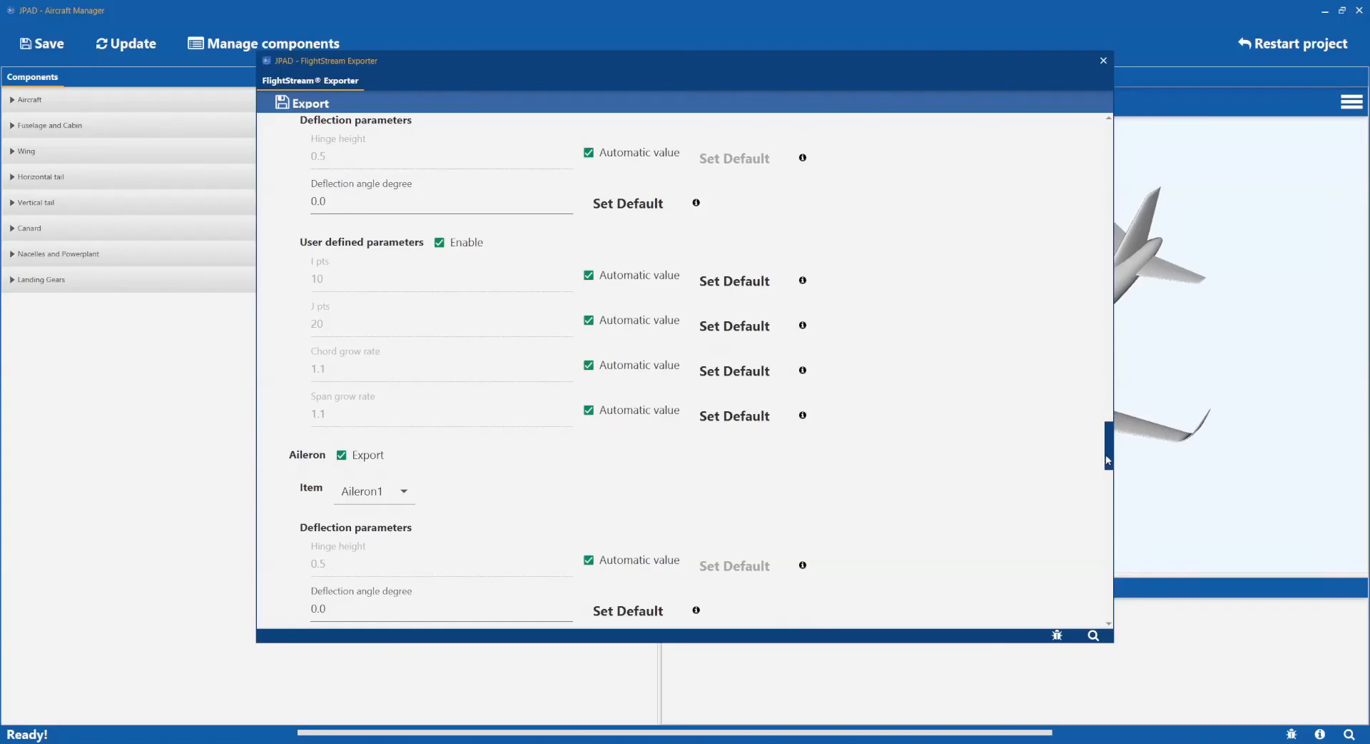
{"action": "scroll", "coordinate": [831, 341], "scroll_direction": "up", "scroll_amount": 4}
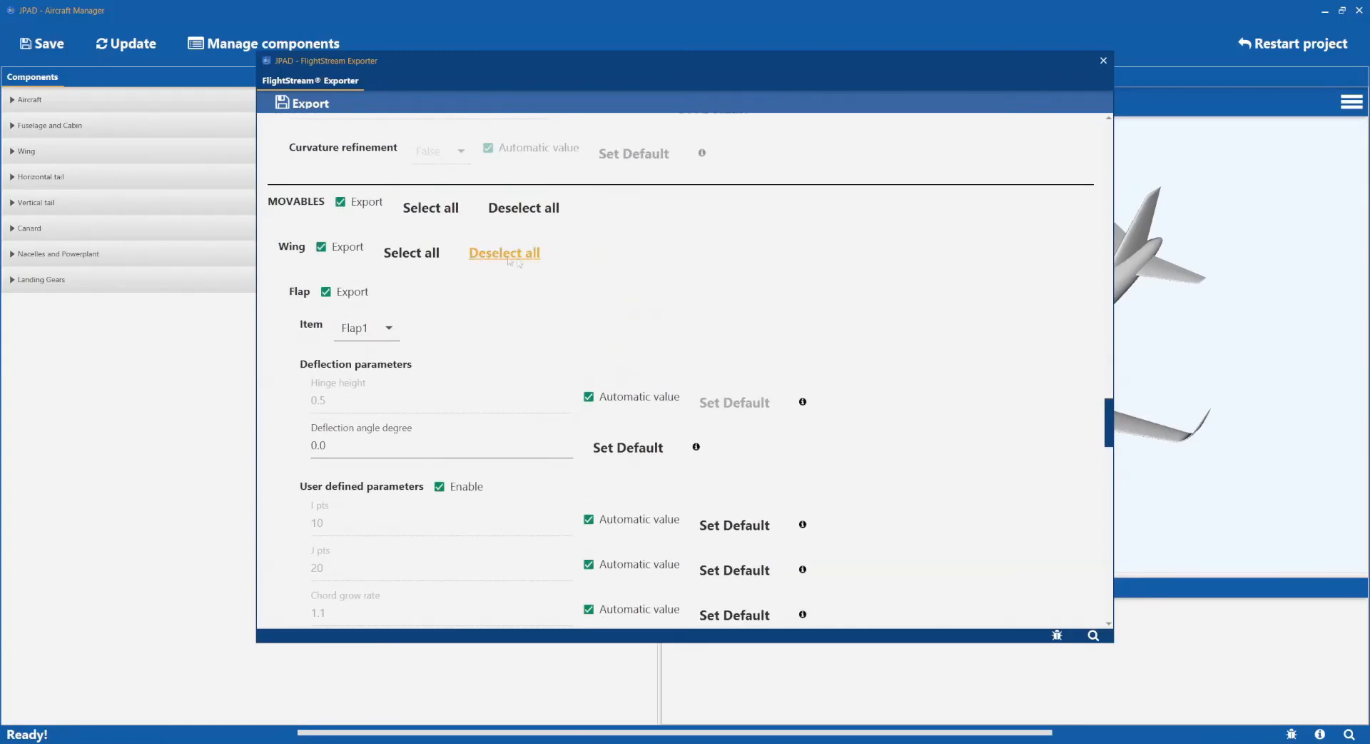
Deselect all wing movables, disable movables export, and close the FlightStream Exporter.
{"action": "left_click", "coordinate": [341, 203]}
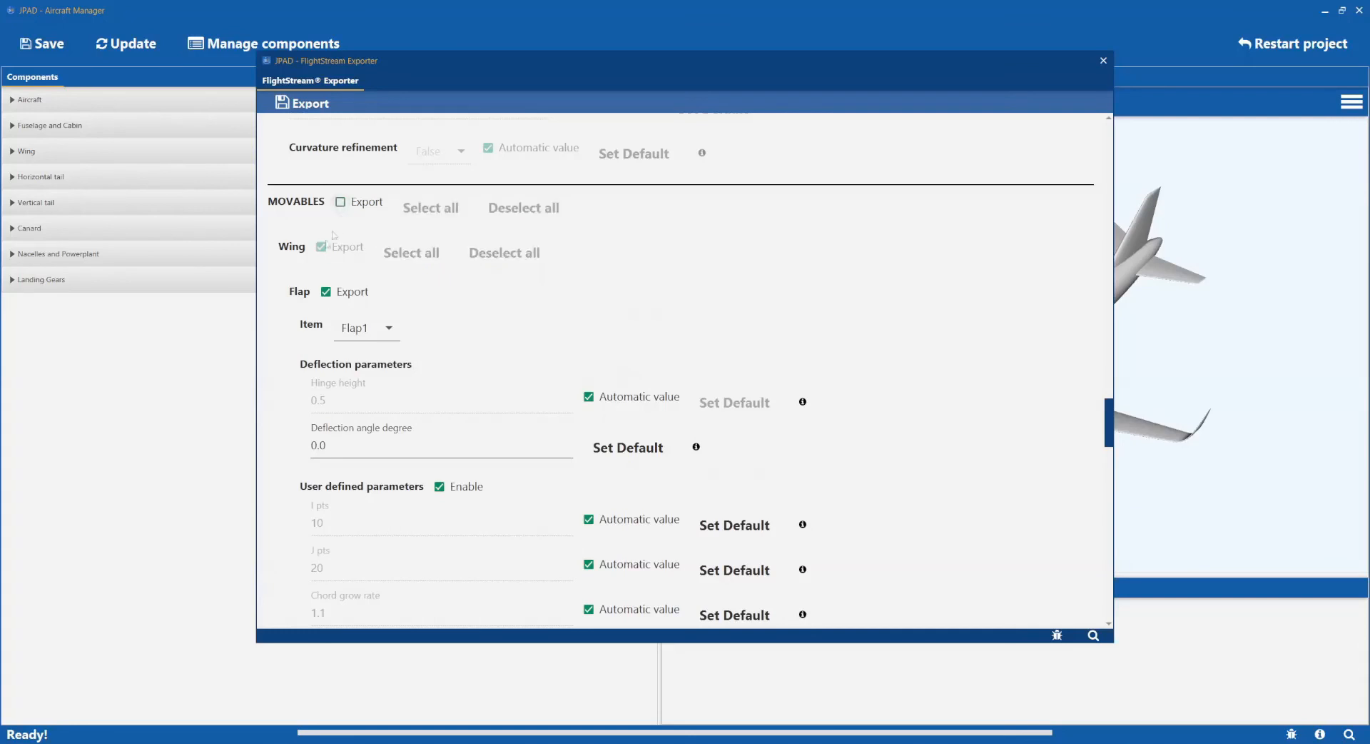
{"action": "left_click", "coordinate": [301, 103]}
{"action": "left_click", "coordinate": [50, 46]}
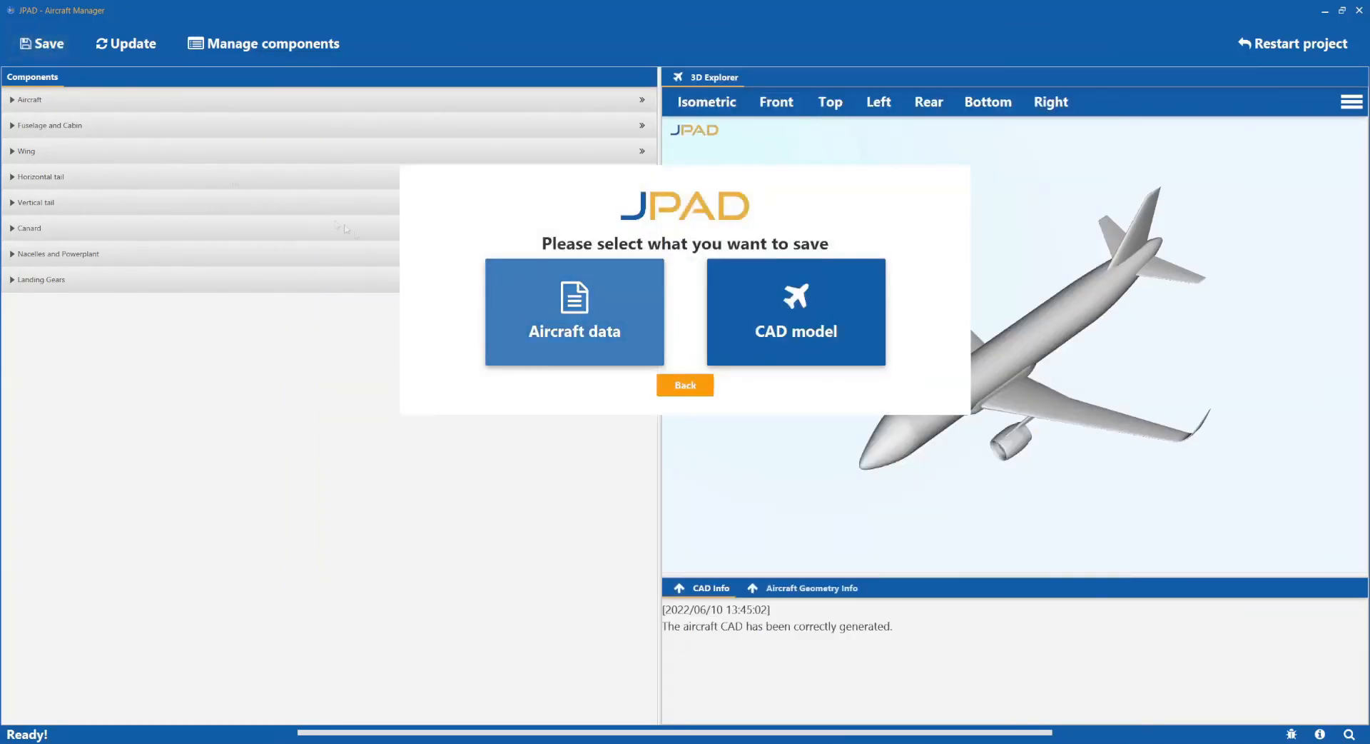
Select STEP as the CAD model file format and go on to the save location.
{"action": "left_click", "coordinate": [809, 303]}
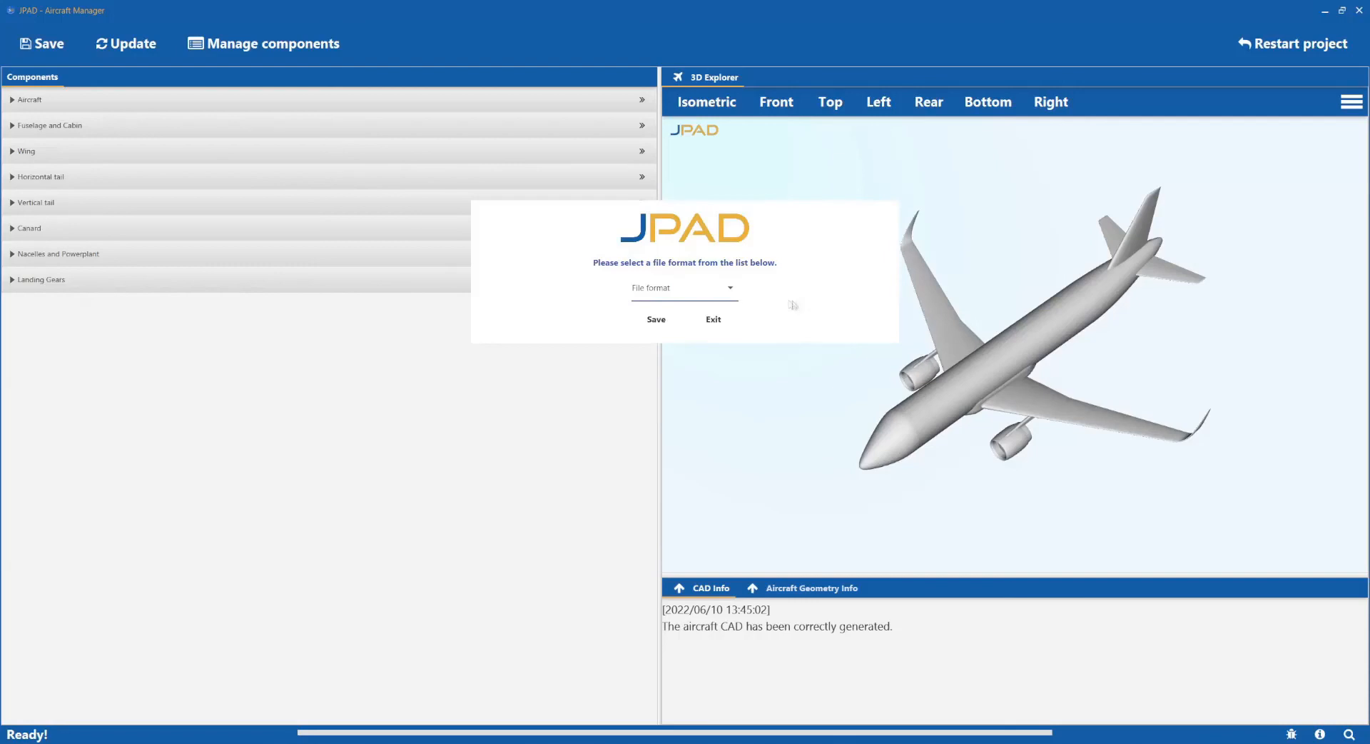
{"action": "left_click", "coordinate": [730, 291]}
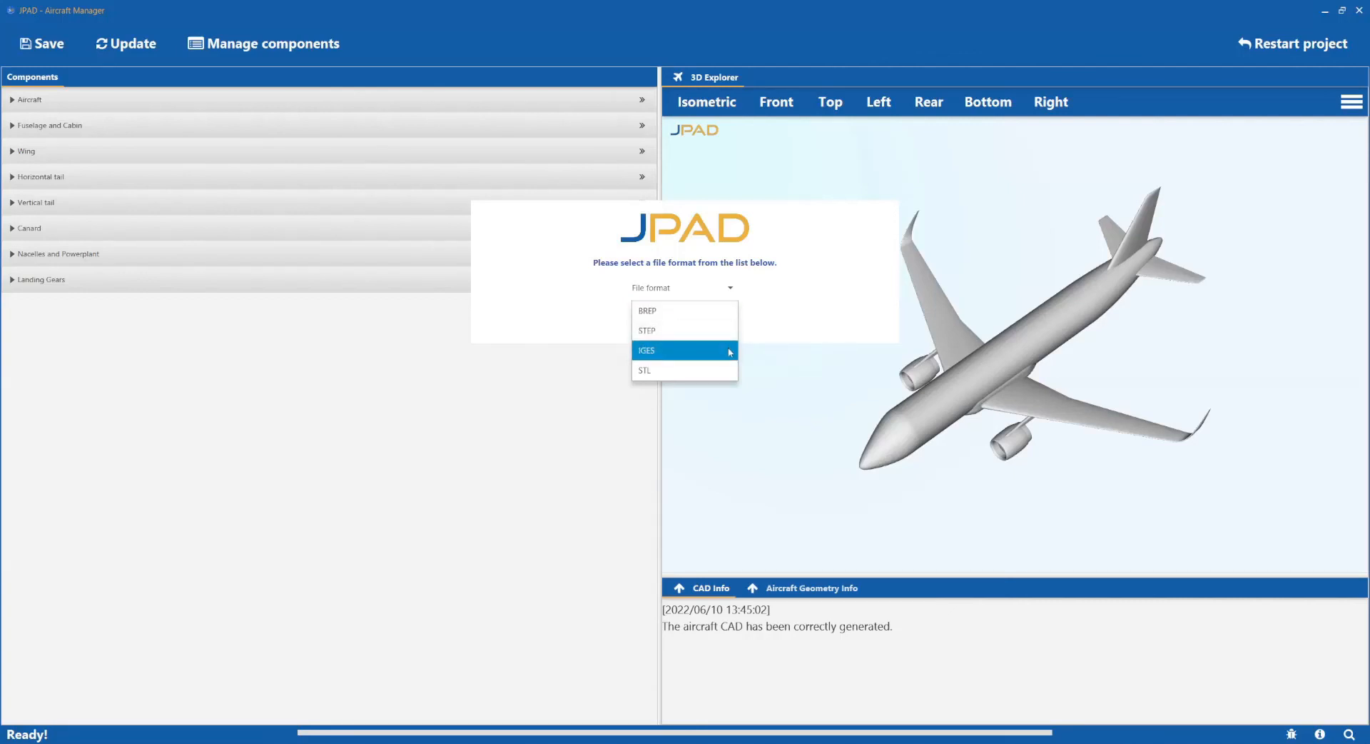
{"action": "left_click", "coordinate": [783, 320]}
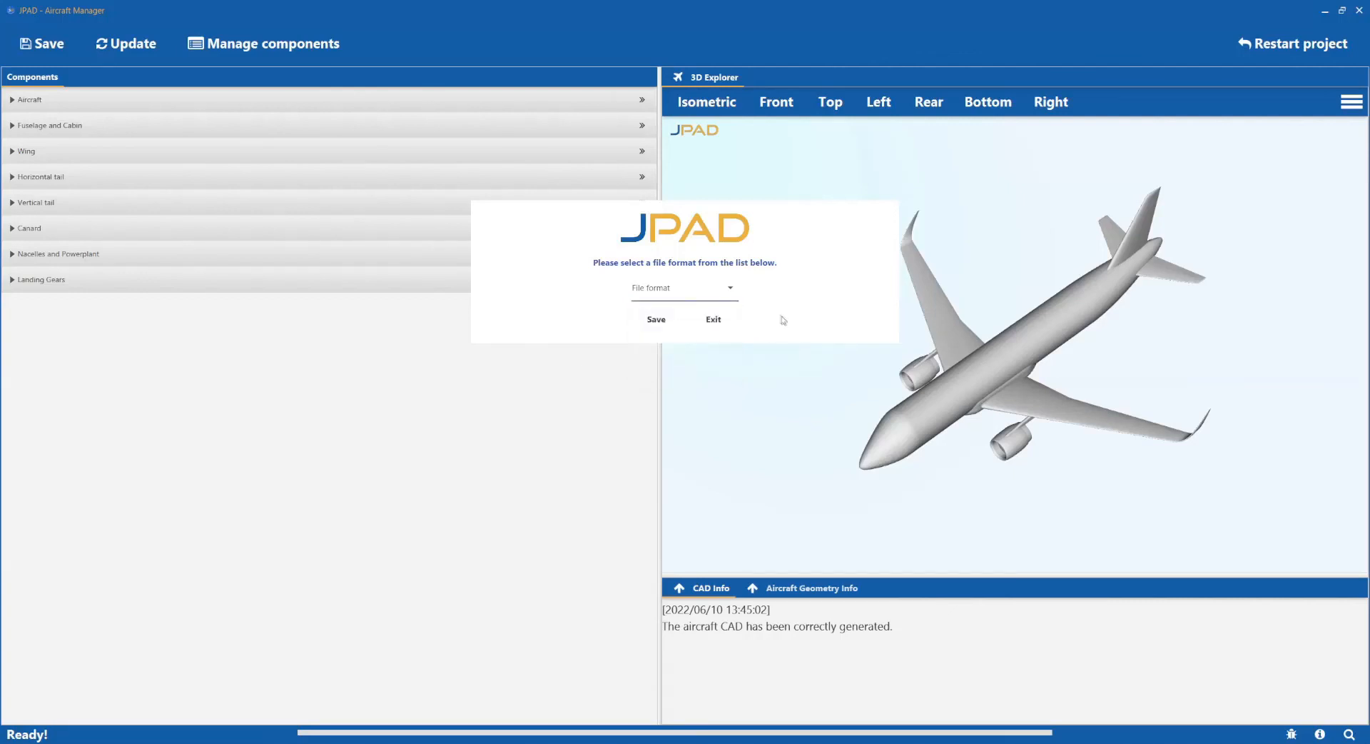
{"action": "left_click", "coordinate": [735, 298]}
{"action": "left_click", "coordinate": [707, 330]}
{"action": "left_click", "coordinate": [661, 322]}
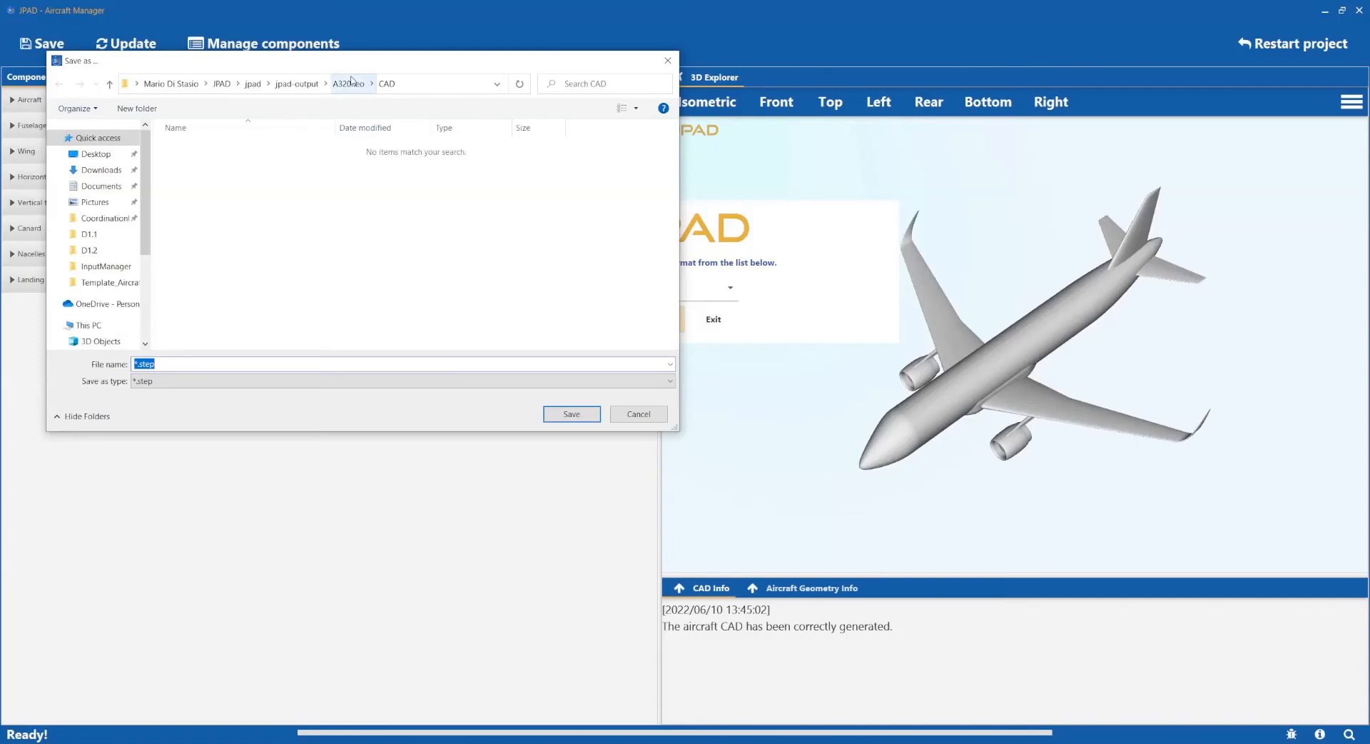
Save the CAD model as cad.step and close the export confirmation.
{"action": "type", "text": "cad"}
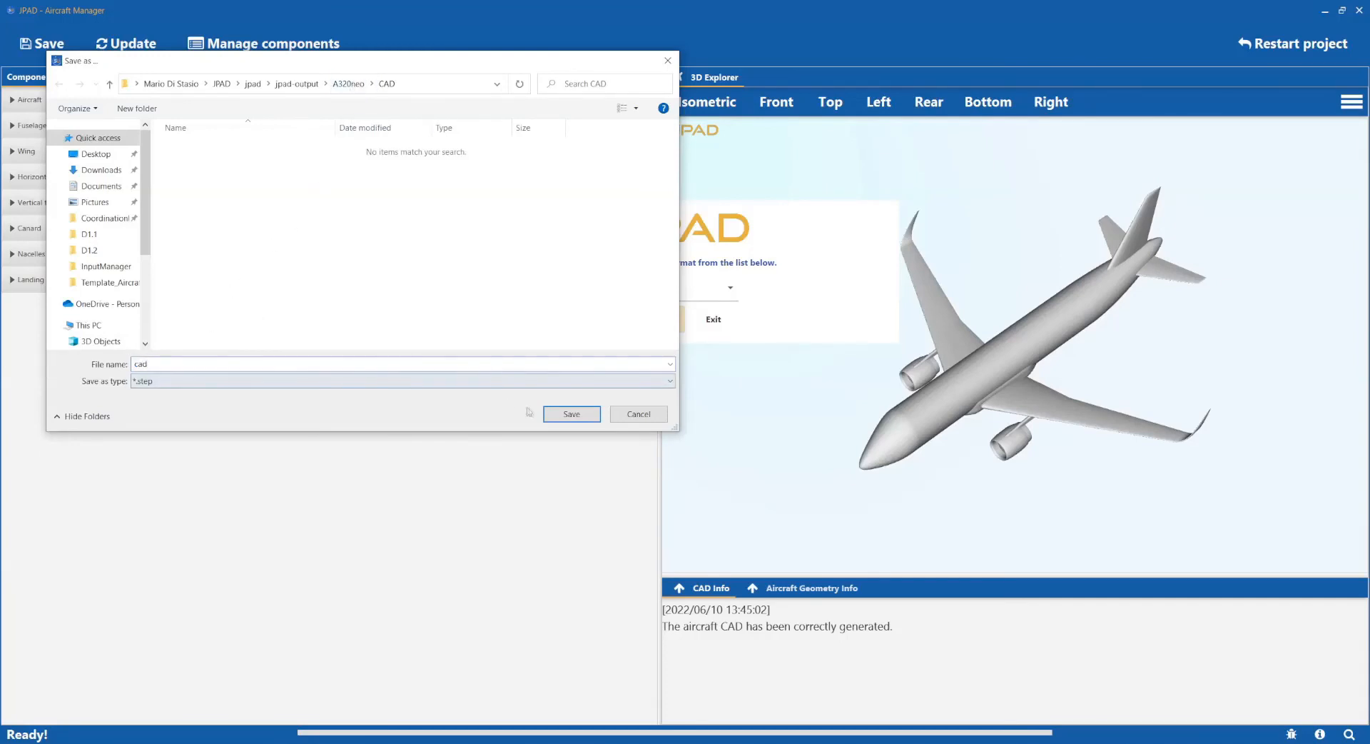
{"action": "left_click", "coordinate": [555, 415]}
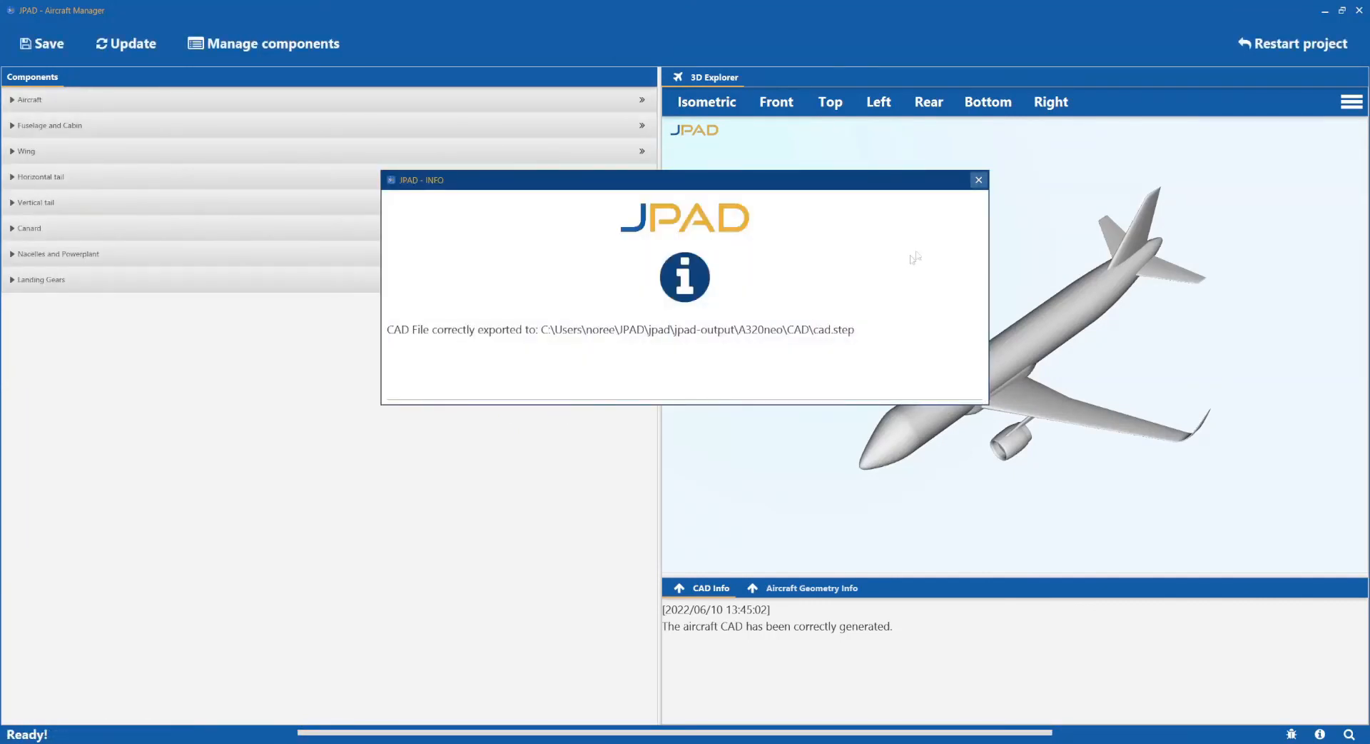
{"action": "left_click", "coordinate": [977, 183]}
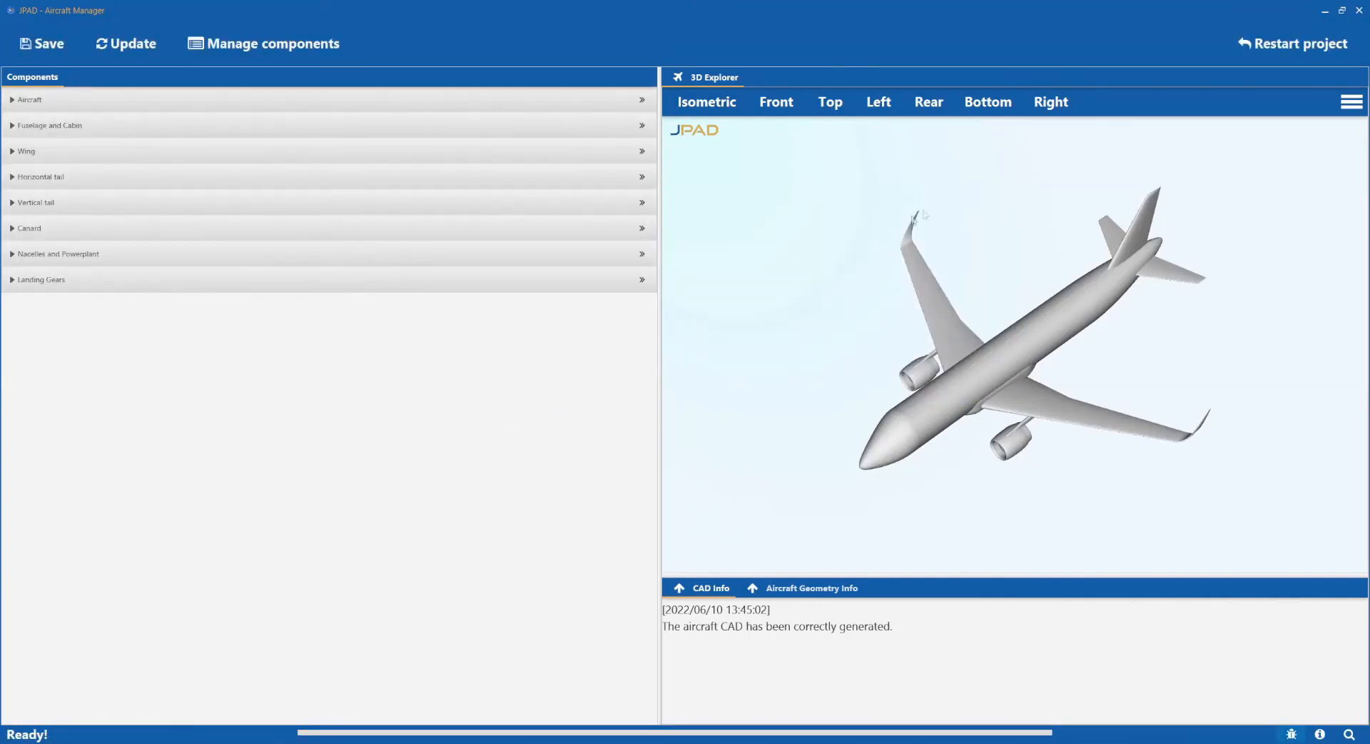